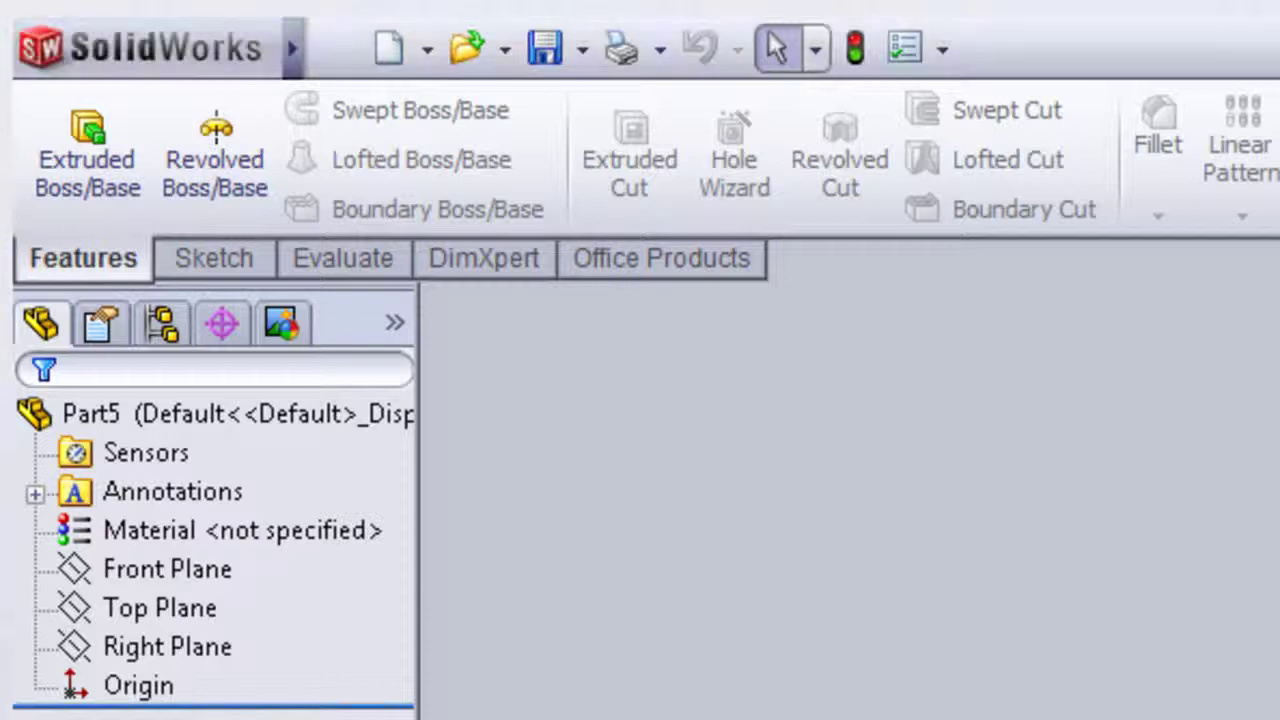
- Build reference plane Plane1 midway between Front Plane and Top Plane, then open Sketch1 on it
{"action": "left_click", "coordinate": [66, 283]}
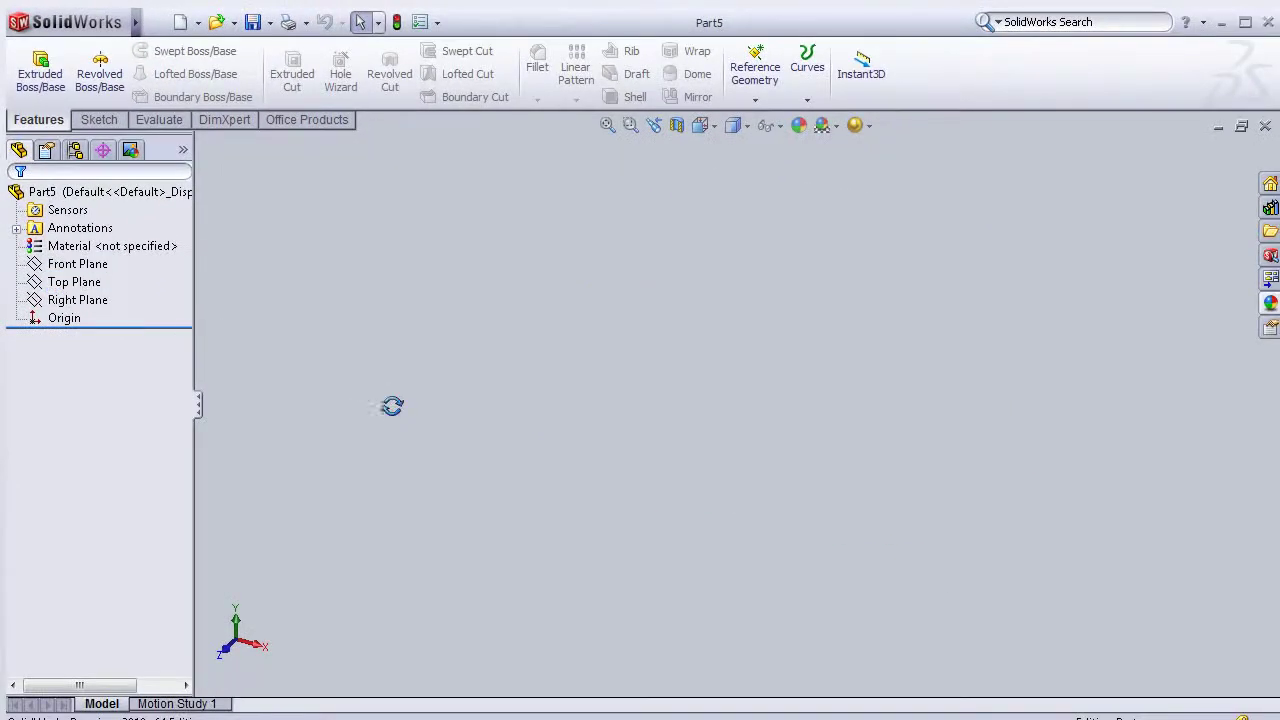
{"action": "left_click", "coordinate": [91, 267]}
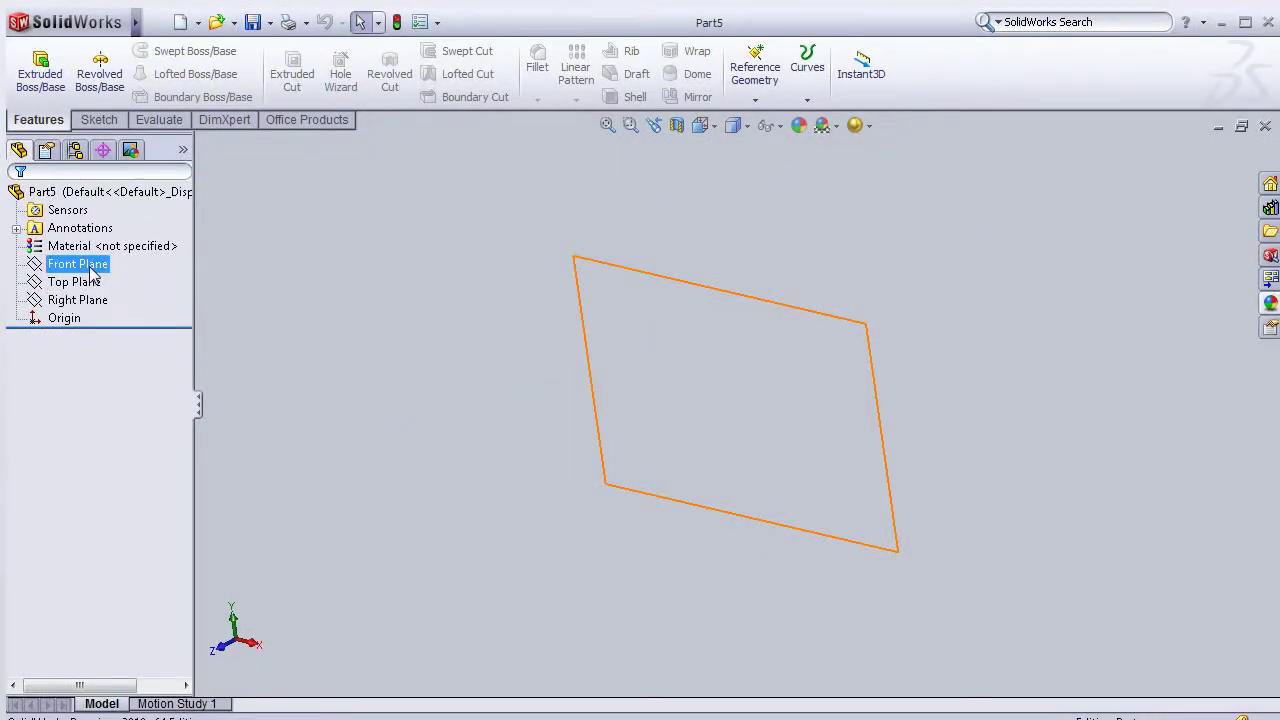
{"action": "left_click", "coordinate": [93, 280], "text": "ctrl"}
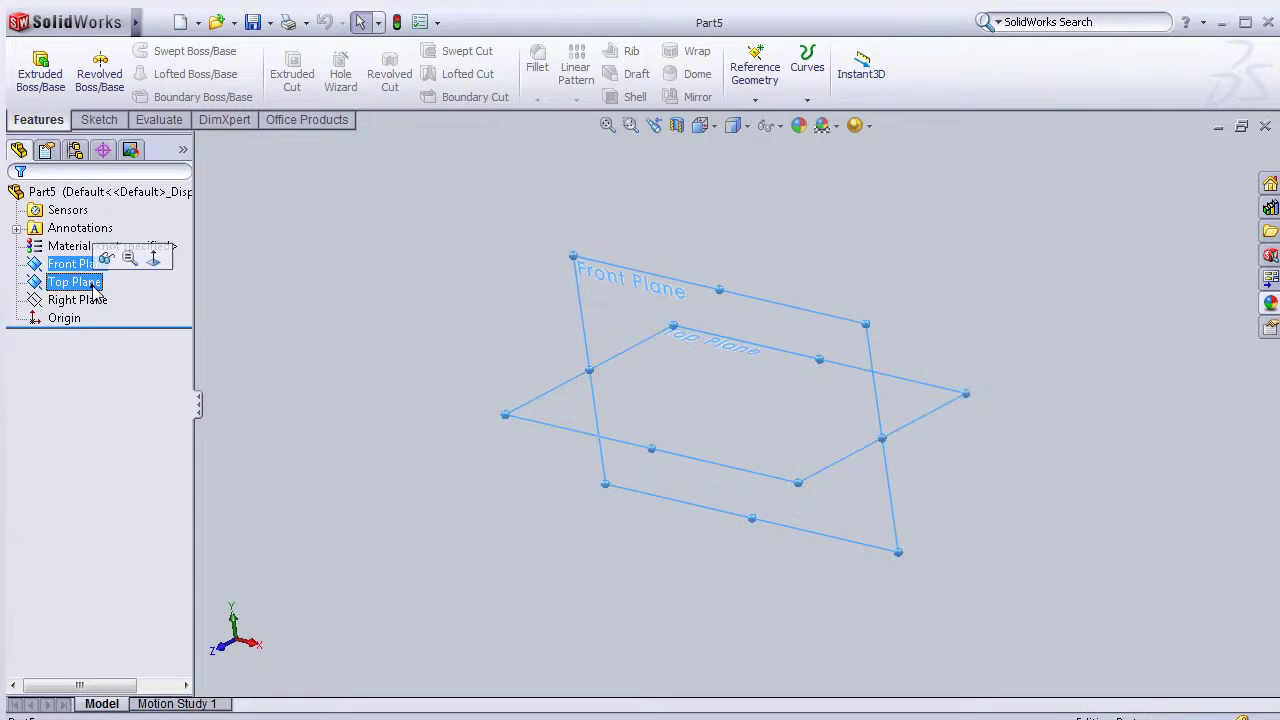
{"action": "left_click", "coordinate": [756, 100]}
{"action": "left_click", "coordinate": [772, 119]}
{"action": "mouse_move", "coordinate": [588, 478]}
{"action": "middle_mouse_down"}
{"action": "mouse_move", "coordinate": [503, 491]}
{"action": "mouse_move", "coordinate": [523, 474]}
{"action": "middle_mouse_up"}
{"action": "left_click", "coordinate": [19, 204]}
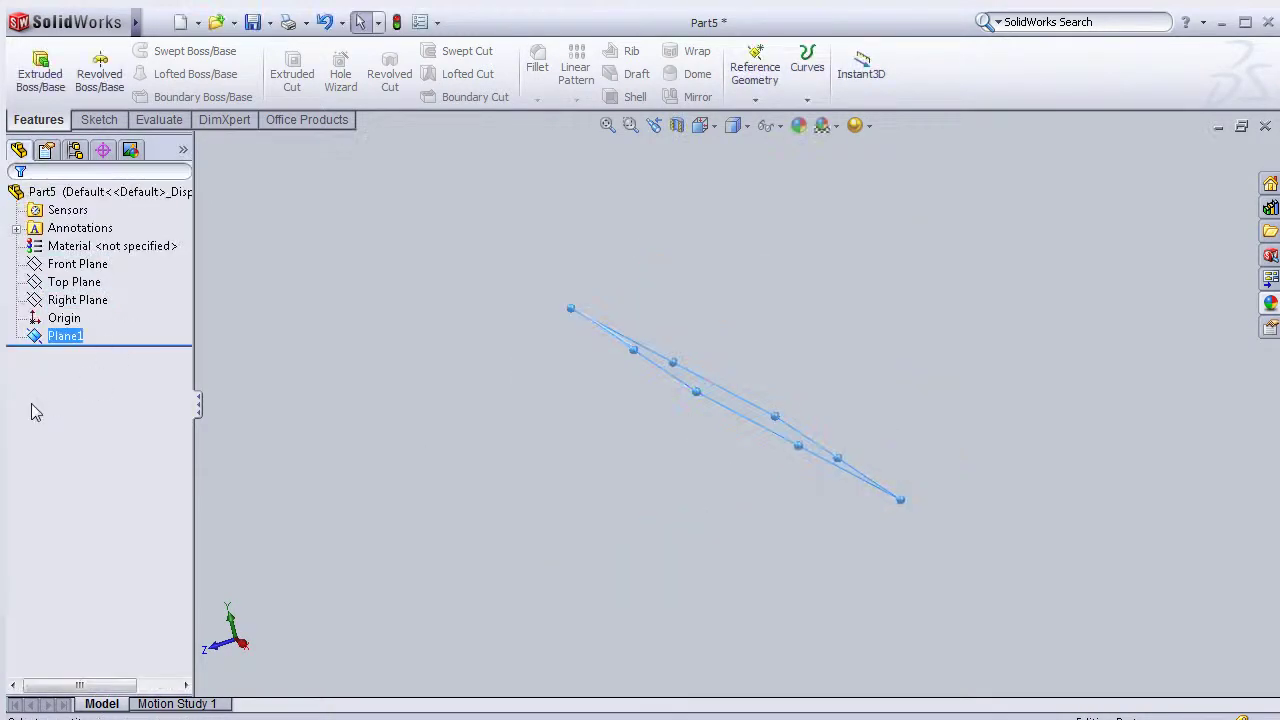
{"action": "left_click", "coordinate": [45, 337]}
{"action": "left_click", "coordinate": [57, 308]}
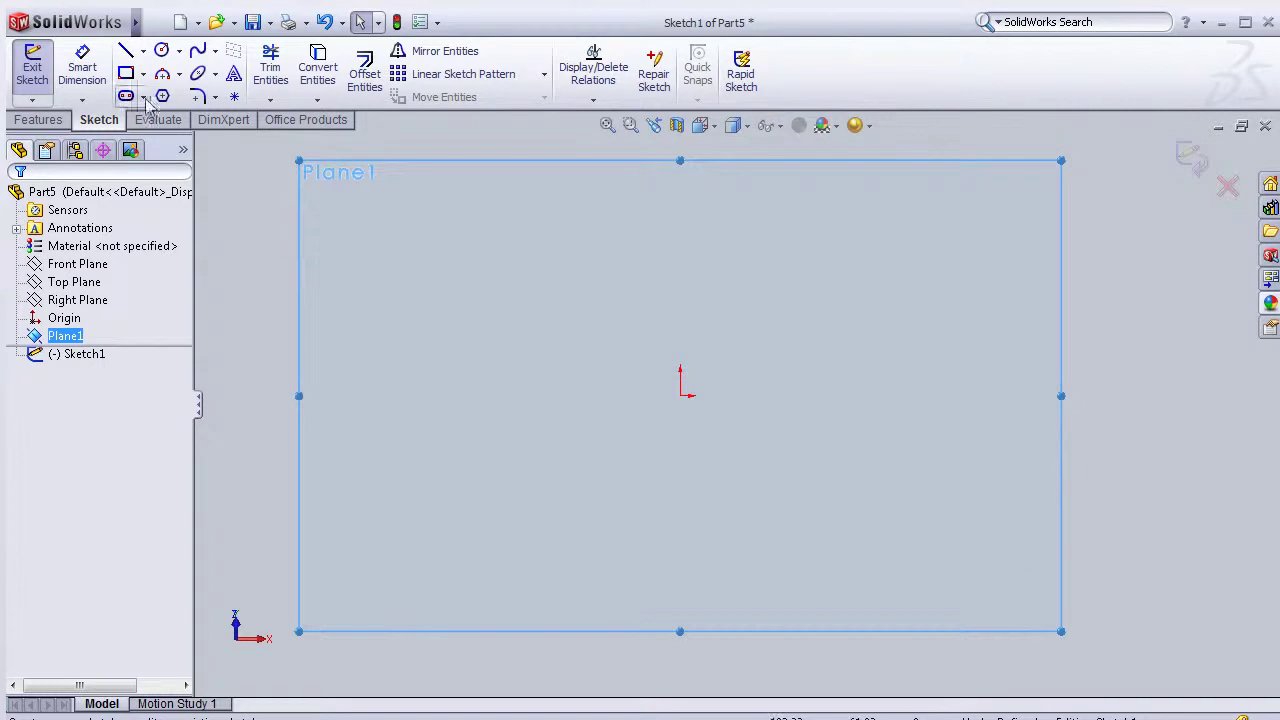
- Draw a vertical straight slot on Plane1
{"action": "left_click", "coordinate": [127, 97]}
{"action": "left_click", "coordinate": [683, 447]}
{"action": "left_click", "coordinate": [681, 318]}
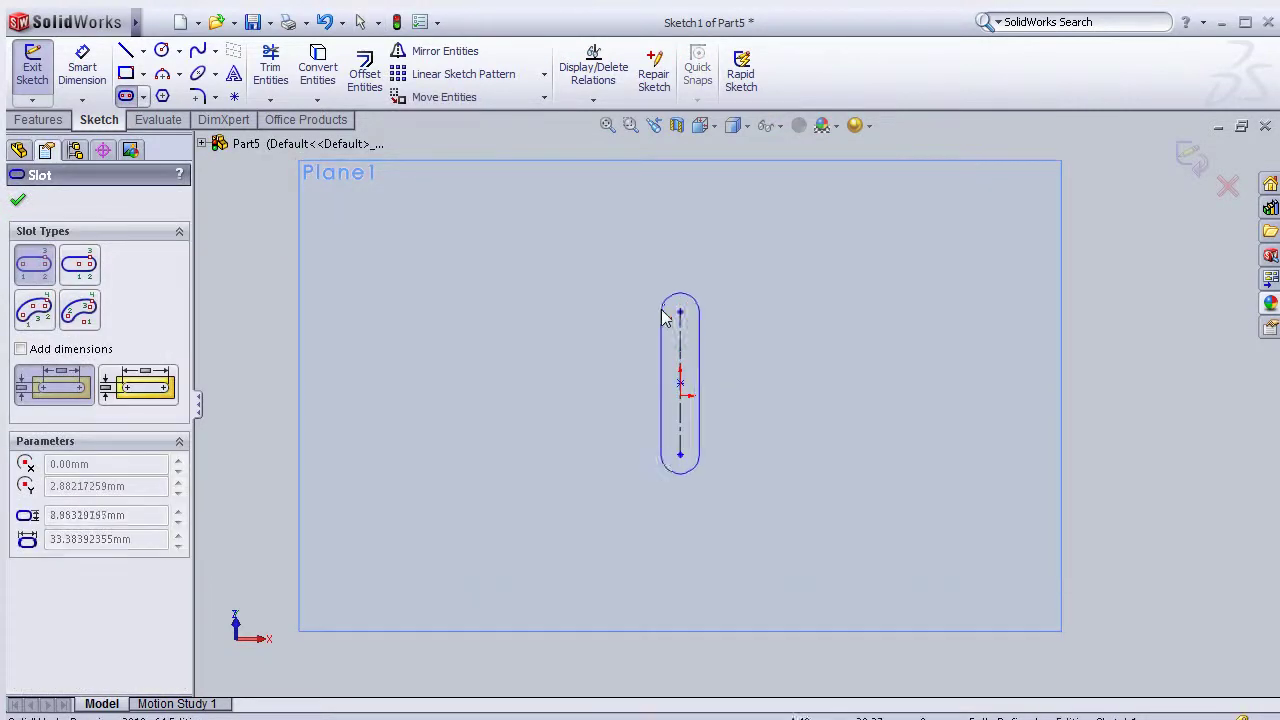
{"action": "left_click", "coordinate": [662, 320]}
- Dimension the slot's side length to 10 mm and its end arc to R2
{"action": "left_click", "coordinate": [82, 68]}
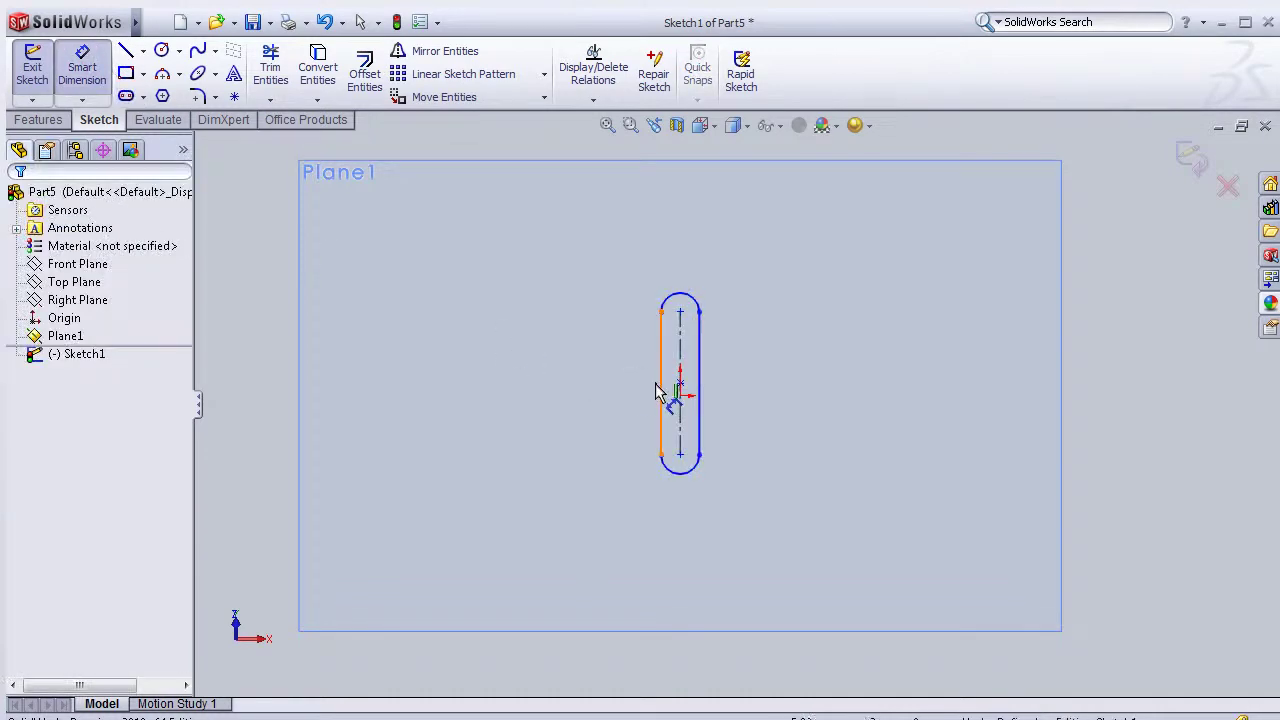
{"action": "left_click", "coordinate": [660, 390]}
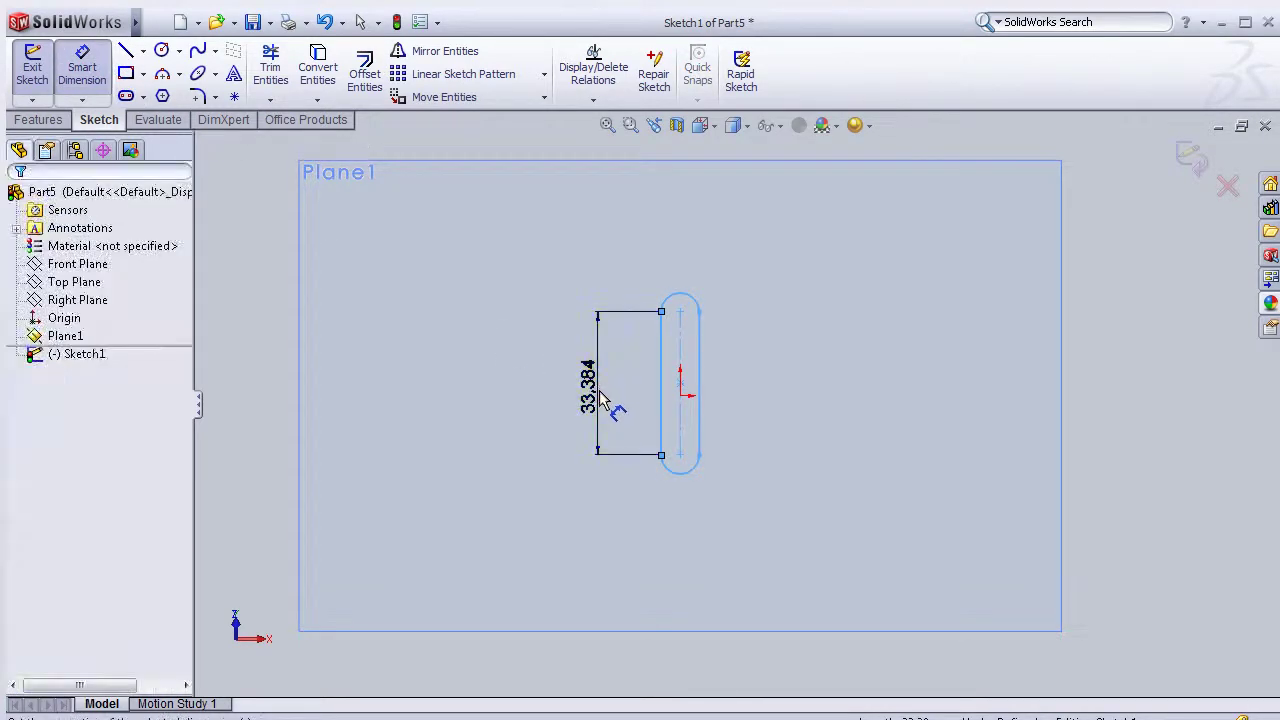
{"action": "left_click", "coordinate": [600, 398]}
{"action": "type", "text": "5"}
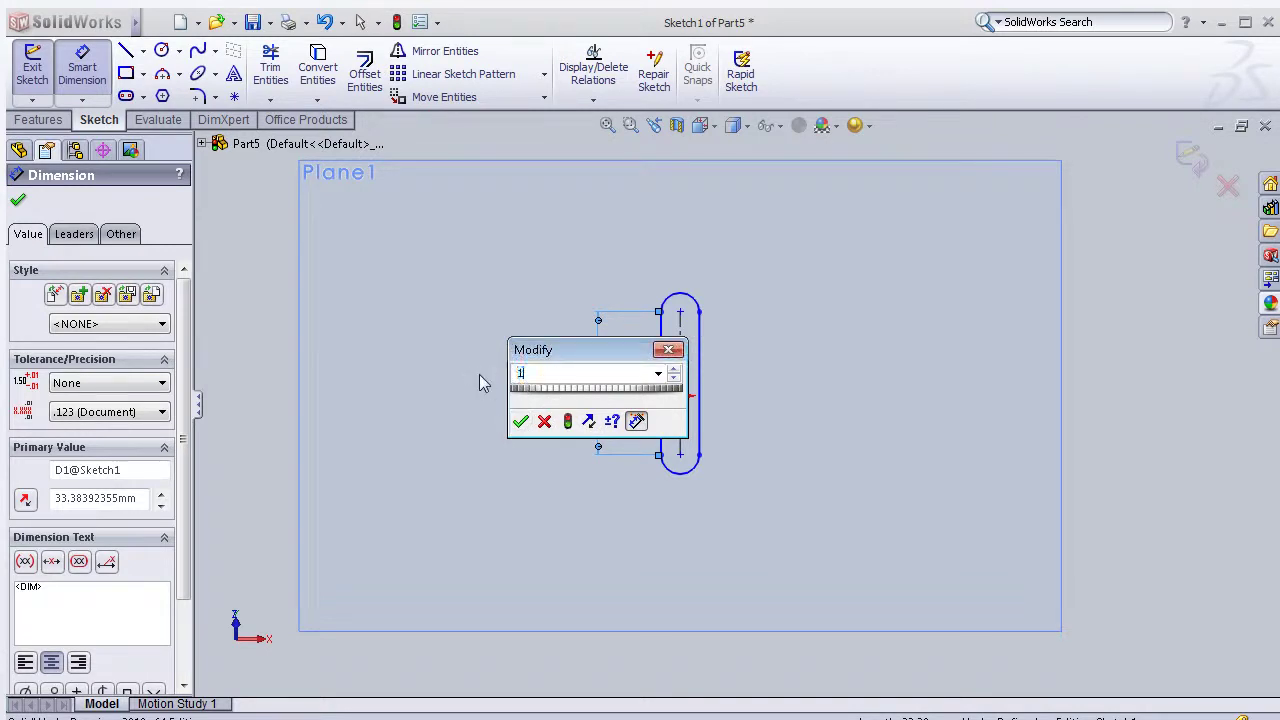
{"action": "left_click", "coordinate": [520, 424]}
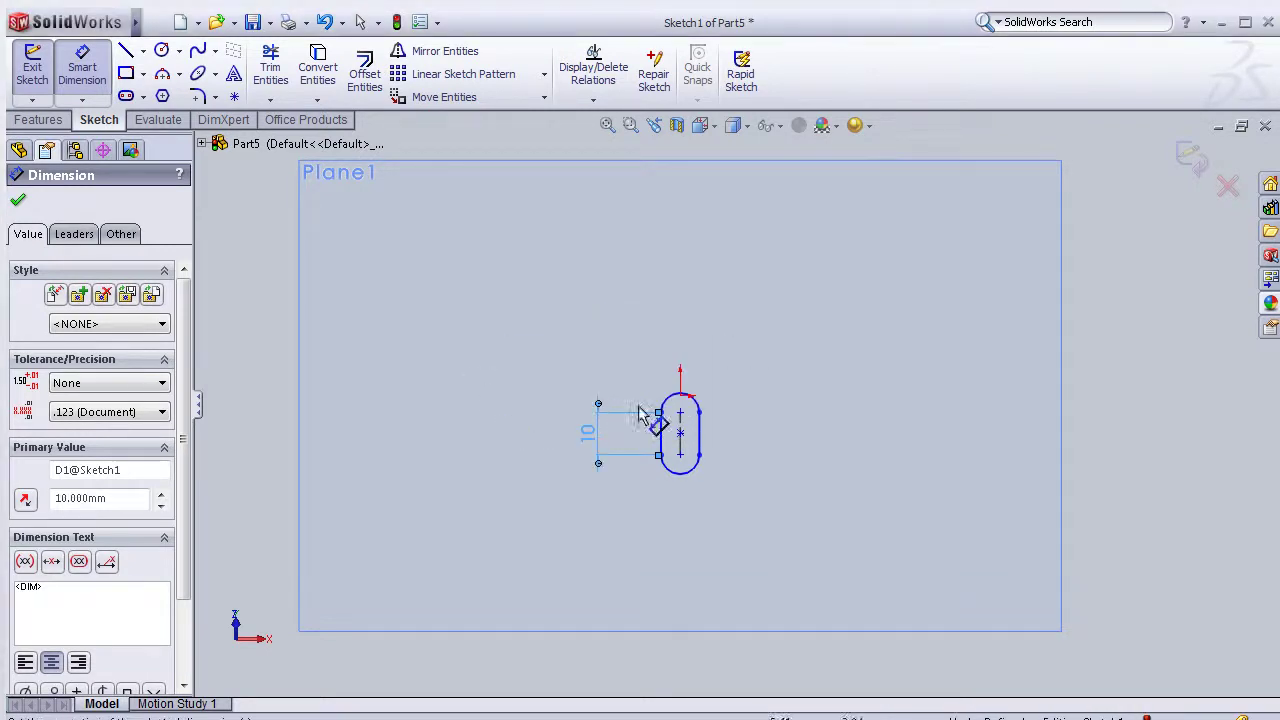
{"action": "left_click", "coordinate": [604, 360]}
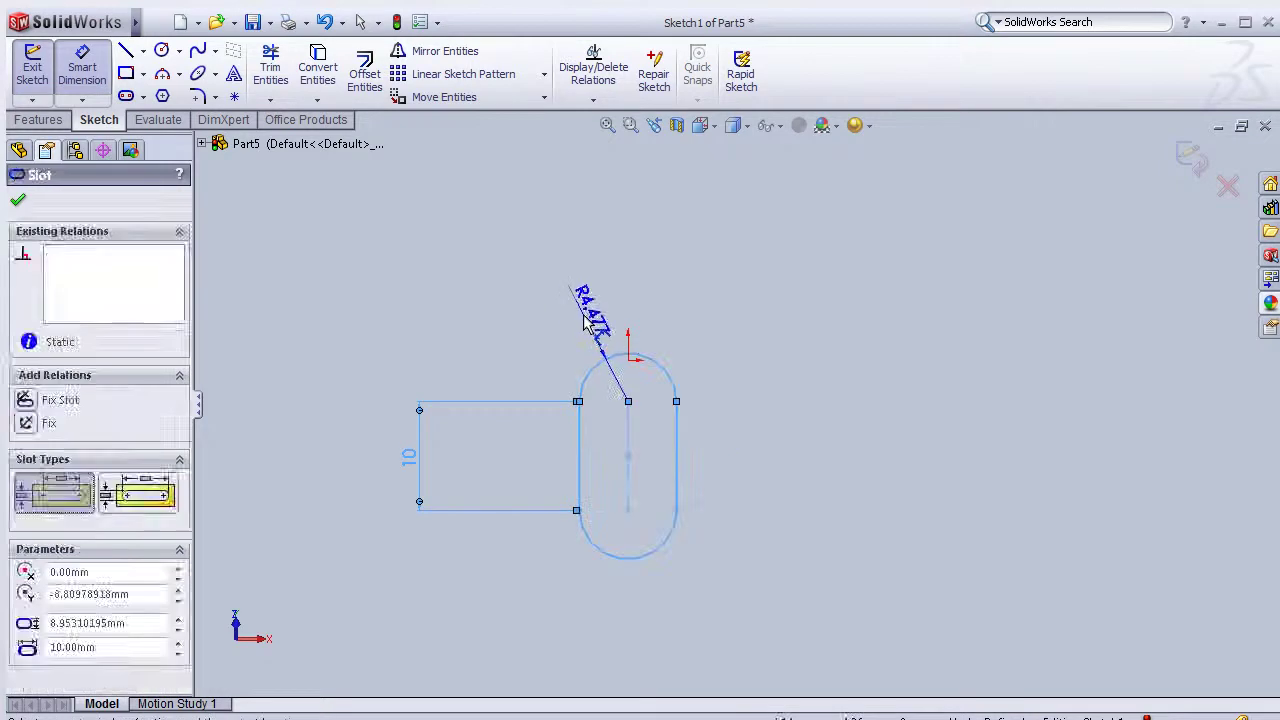
{"action": "left_click", "coordinate": [598, 320]}
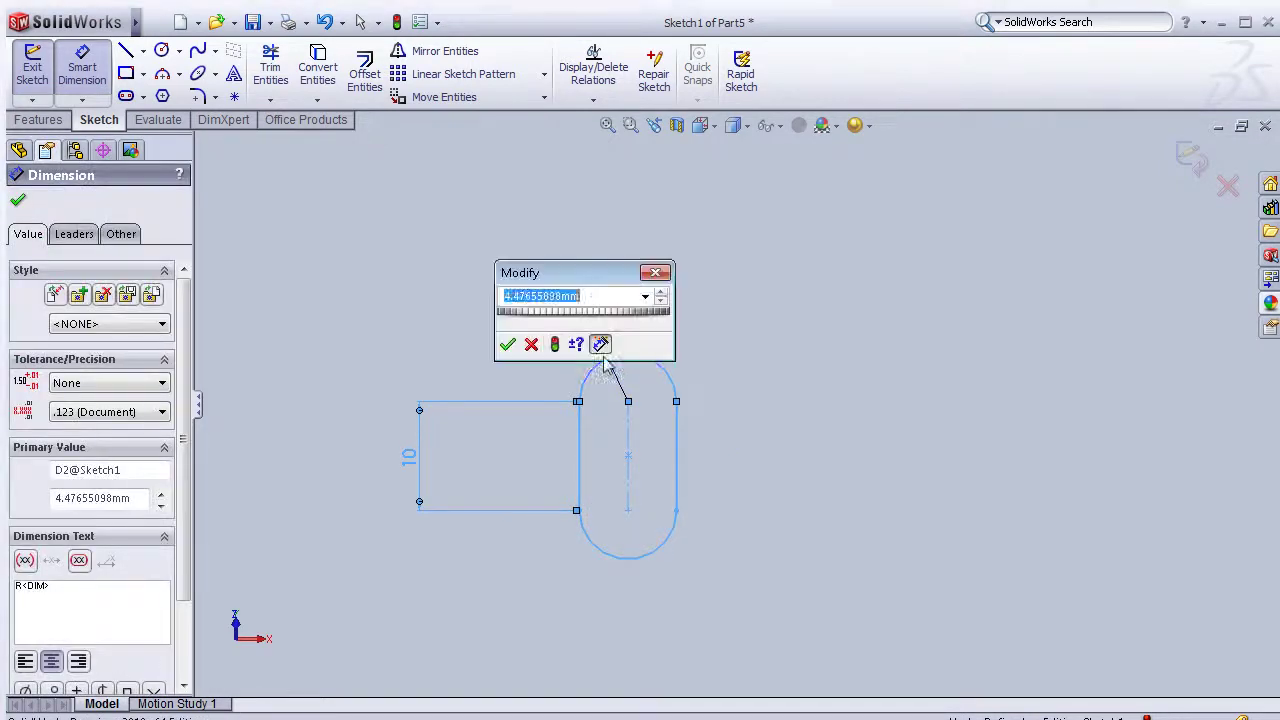
{"action": "type", "text": "2"}
{"action": "left_click", "coordinate": [508, 345]}
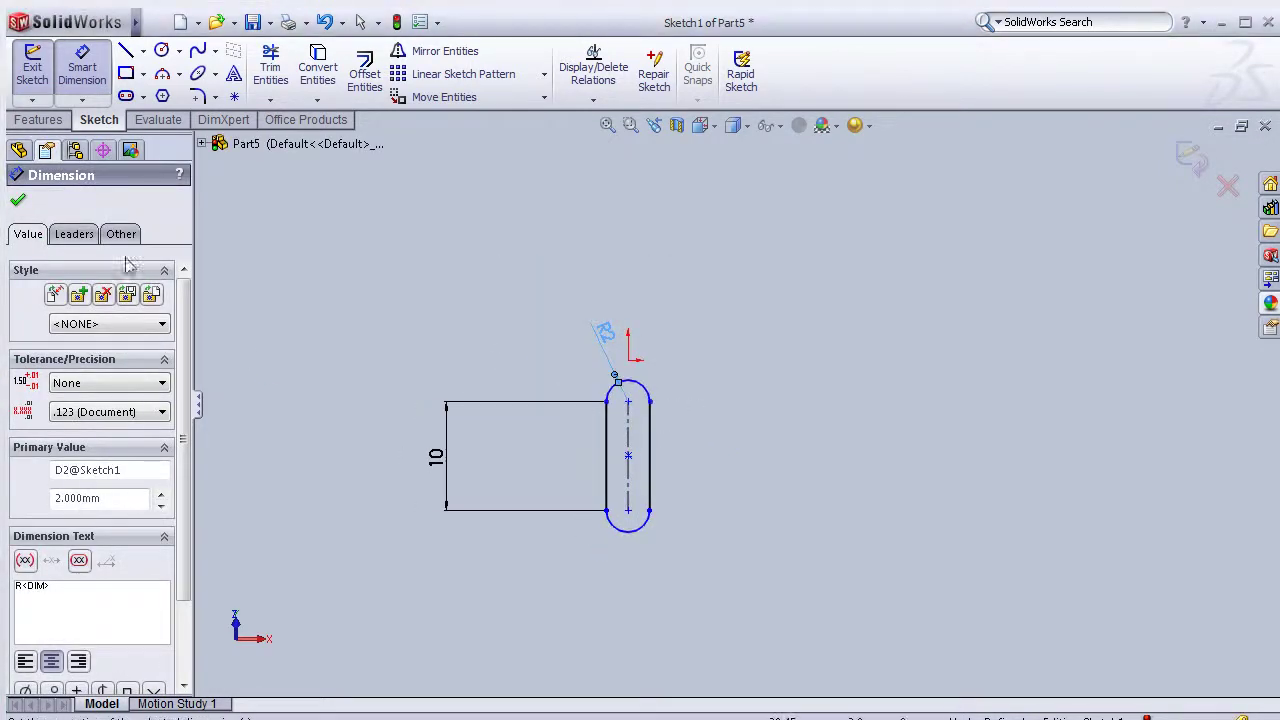
{"action": "left_click", "coordinate": [19, 201]}
- Add a Fix relation to the slot so the sketch is fully defined
{"action": "scroll", "coordinate": [543, 466], "scroll_direction": "down", "scroll_amount": 3}
{"action": "scroll", "coordinate": [549, 423], "scroll_direction": "down", "scroll_amount": 2}
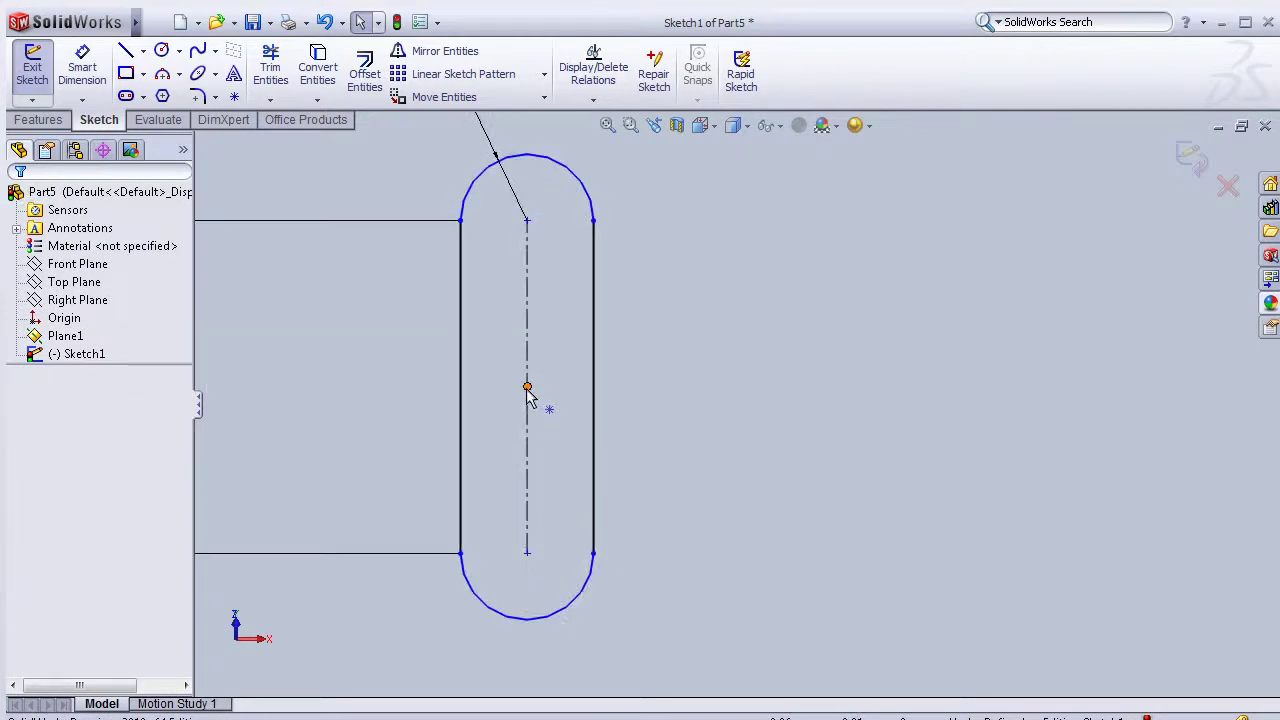
{"action": "left_click", "coordinate": [528, 389]}
{"action": "left_click", "coordinate": [530, 425]}
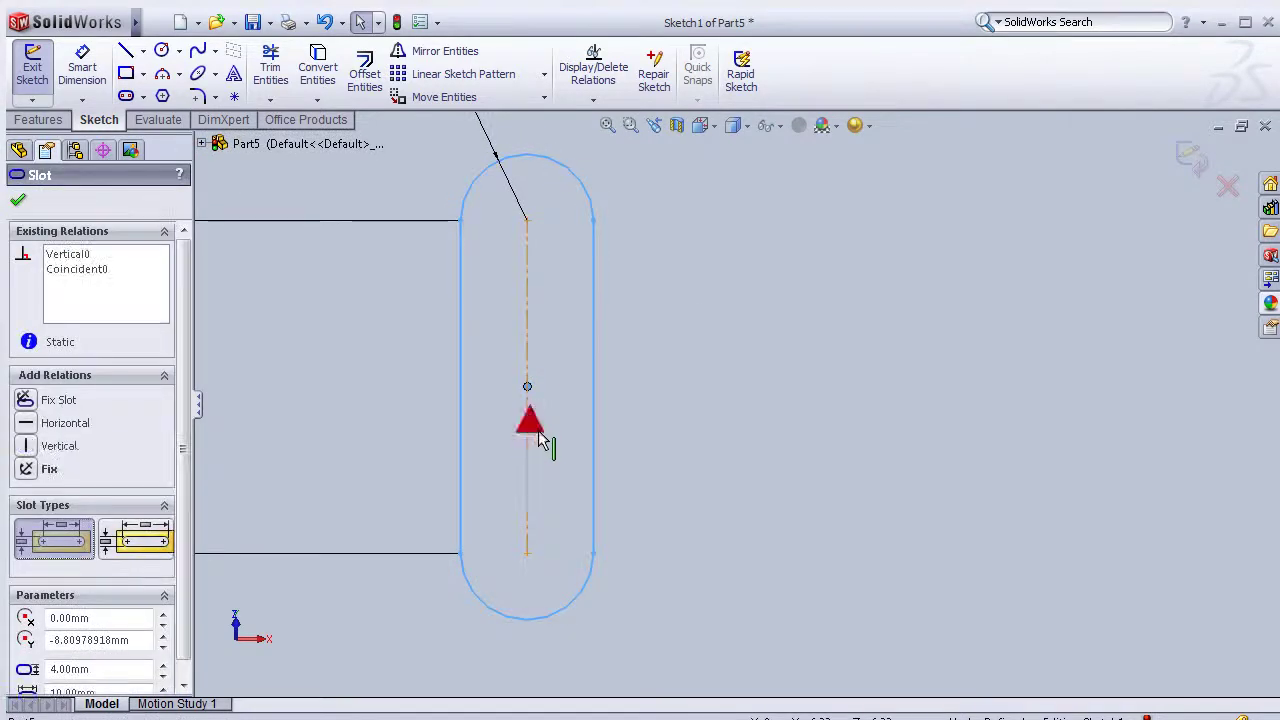
{"action": "left_click", "coordinate": [37, 466]}
{"action": "left_click", "coordinate": [18, 201]}
- Fit the slot sketch in view, orbit to check it in 3D, and exit Sketch1
{"action": "key", "text": "z"}
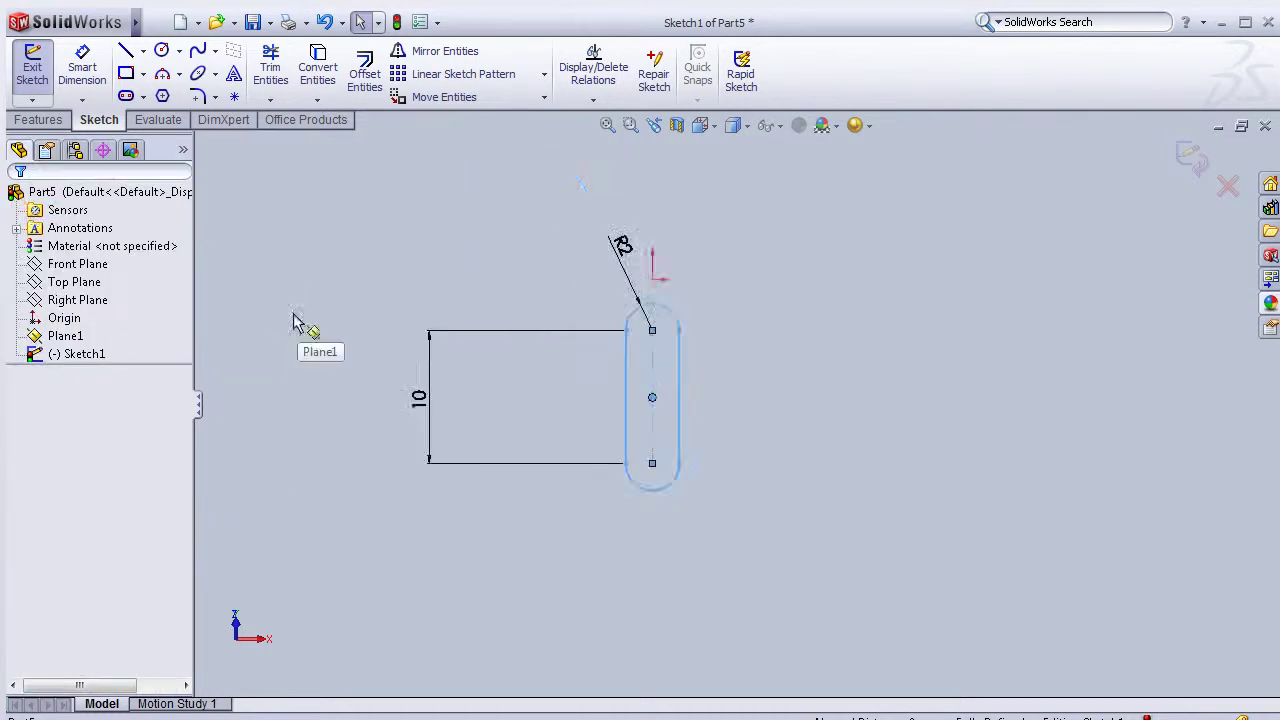
{"action": "middle_click_drag", "start_coordinate": [876, 370], "coordinate": [808, 449]}
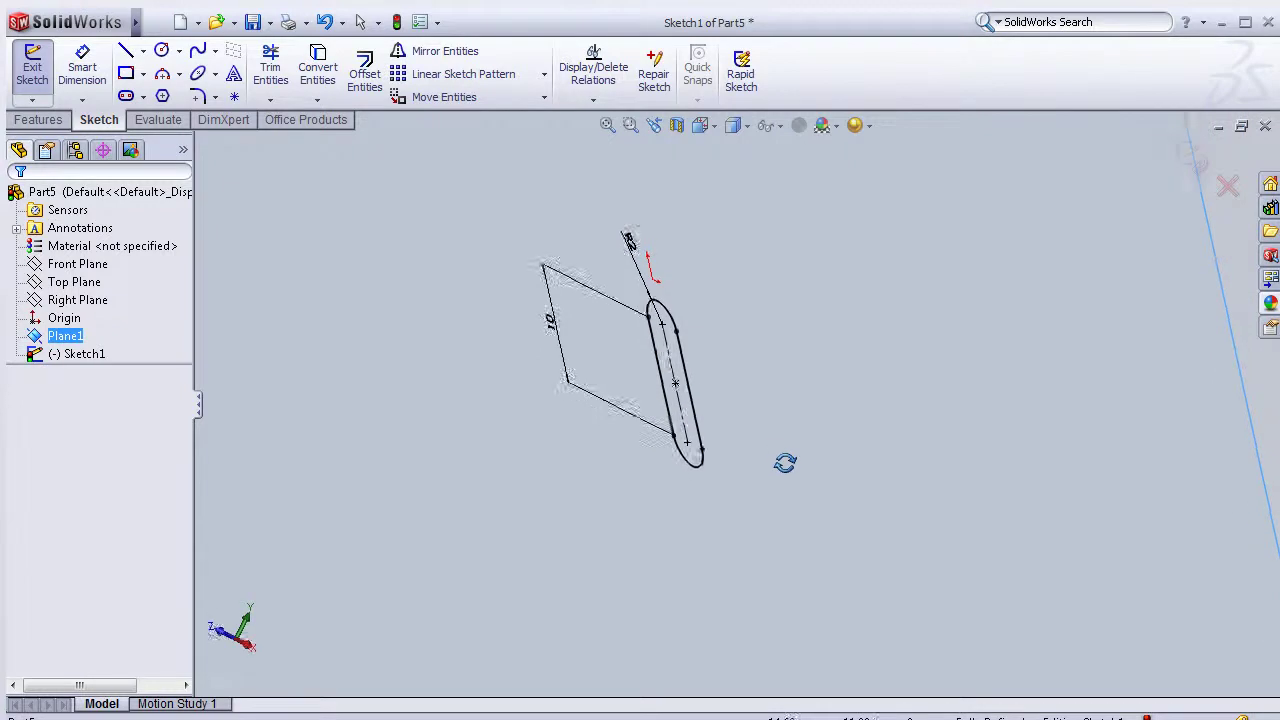
{"action": "mouse_move", "coordinate": [1104, 194]}
{"action": "middle_mouse_down"}
{"action": "mouse_move", "coordinate": [1151, 168]}
{"action": "mouse_move", "coordinate": [1146, 197]}
{"action": "mouse_move", "coordinate": [1057, 229]}
{"action": "mouse_move", "coordinate": [1190, 180]}
{"action": "middle_mouse_up"}
{"action": "left_click", "coordinate": [1189, 172]}
{"action": "mouse_move", "coordinate": [923, 320]}
{"action": "middle_mouse_down"}
{"action": "mouse_move", "coordinate": [886, 346]}
{"action": "mouse_move", "coordinate": [869, 383]}
{"action": "middle_mouse_up"}
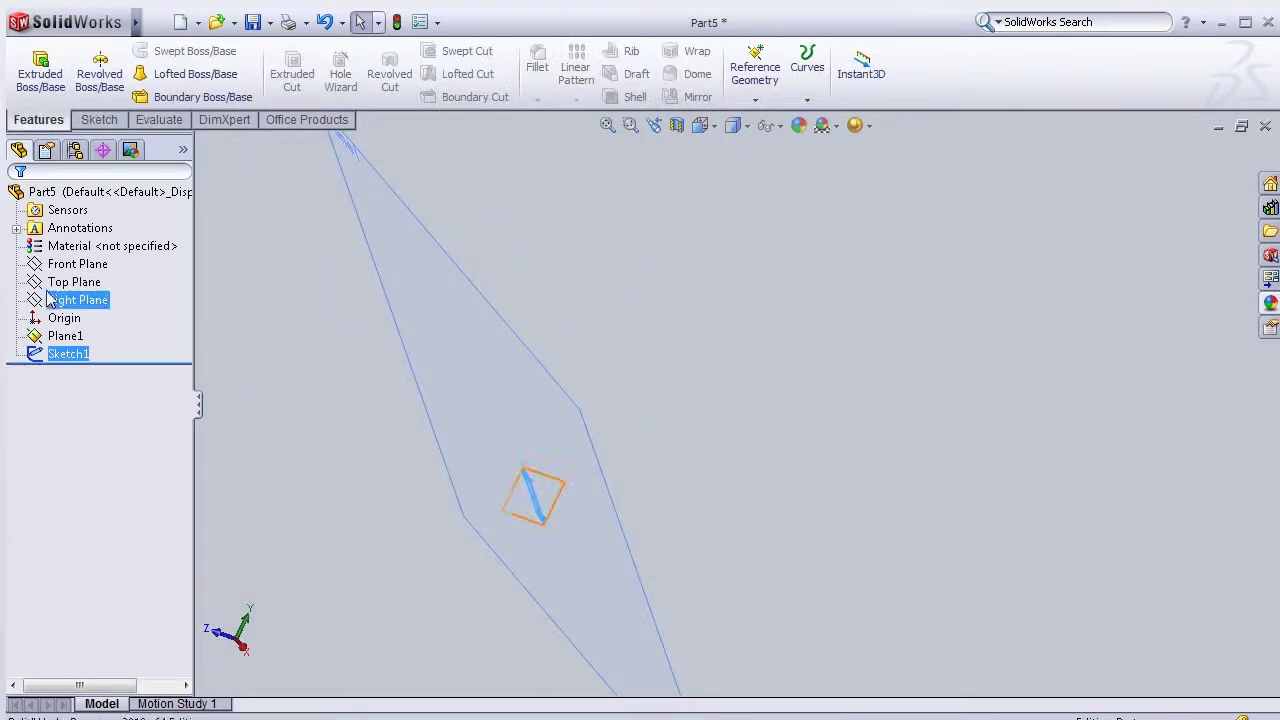
{"action": "mouse_move", "coordinate": [403, 423]}
{"action": "middle_mouse_down"}
{"action": "mouse_move", "coordinate": [551, 523]}
{"action": "mouse_move", "coordinate": [617, 416]}
{"action": "mouse_move", "coordinate": [480, 508]}
{"action": "mouse_move", "coordinate": [558, 467]}
{"action": "middle_mouse_up"}
- Hide Plane1
{"action": "left_click", "coordinate": [62, 336]}
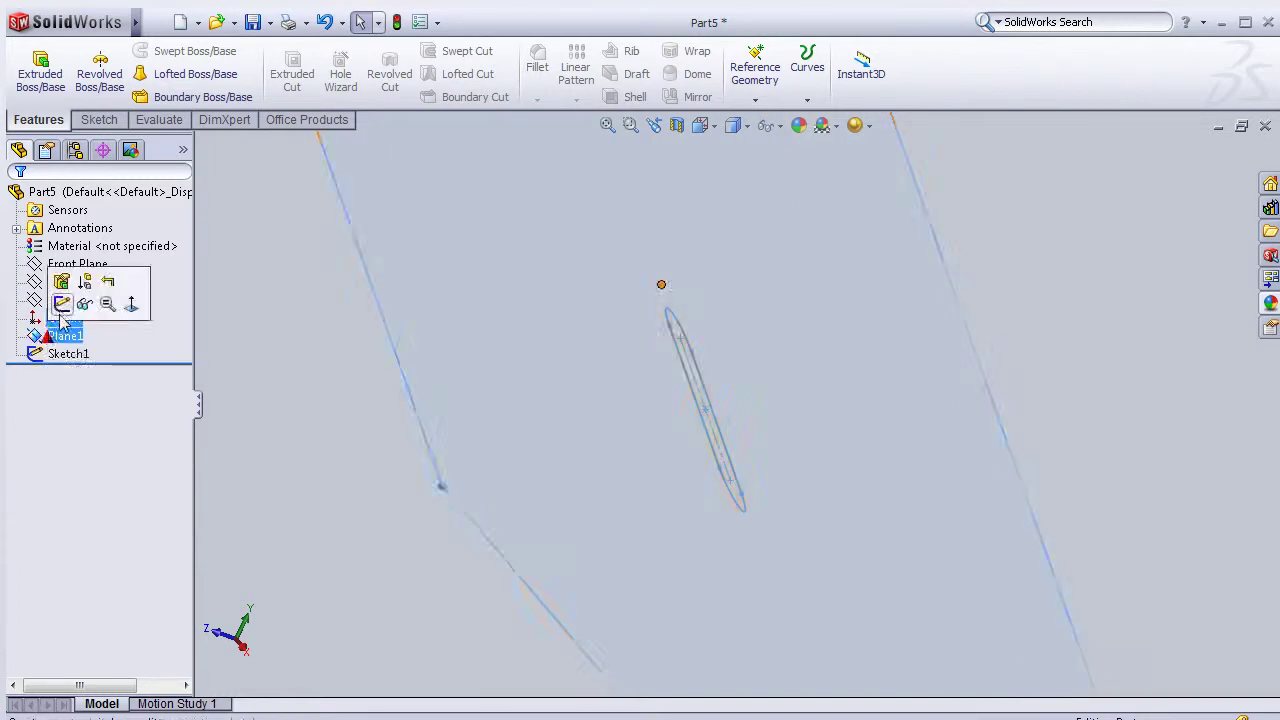
{"action": "left_click", "coordinate": [86, 314]}
{"action": "middle_click_drag", "start_coordinate": [334, 400], "coordinate": [326, 400]}
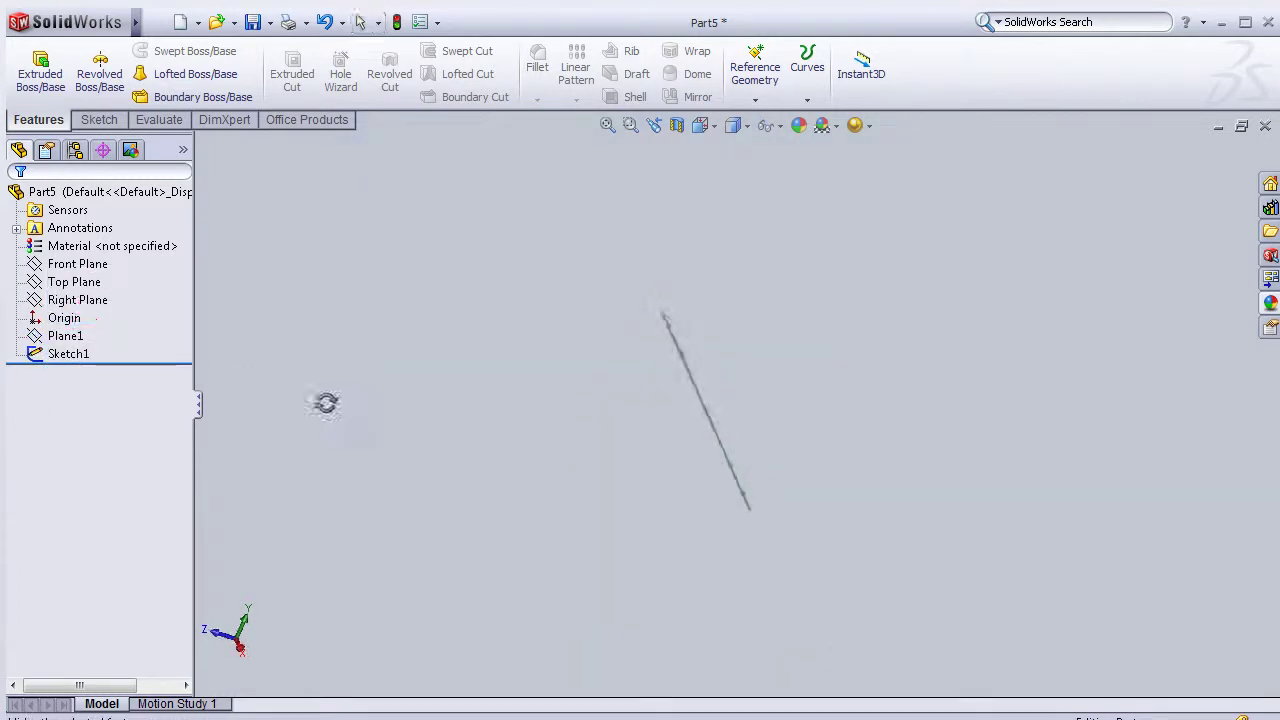
- Select Right Plane as the plane for the path sketch
{"action": "left_click", "coordinate": [84, 302]}
{"action": "mouse_move", "coordinate": [400, 446]}
{"action": "middle_mouse_down"}
{"action": "mouse_move", "coordinate": [497, 449]}
{"action": "mouse_move", "coordinate": [497, 469]}
{"action": "mouse_move", "coordinate": [703, 430]}
{"action": "middle_mouse_up"}
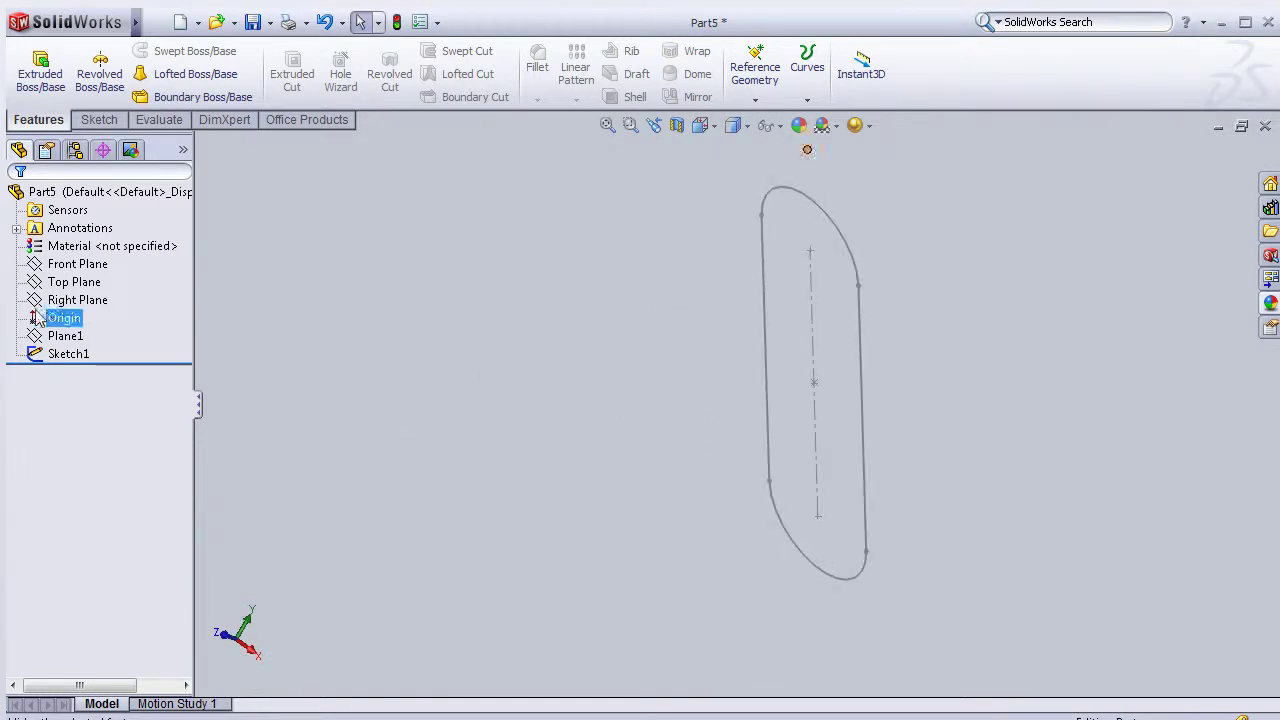
{"action": "left_click", "coordinate": [56, 302]}
{"action": "mouse_move", "coordinate": [326, 455]}
{"action": "middle_mouse_down"}
{"action": "mouse_move", "coordinate": [306, 363]}
{"action": "mouse_move", "coordinate": [341, 396]}
{"action": "mouse_move", "coordinate": [474, 454]}
{"action": "mouse_move", "coordinate": [528, 451]}
{"action": "mouse_move", "coordinate": [537, 457]}
{"action": "mouse_move", "coordinate": [503, 457]}
{"action": "mouse_move", "coordinate": [522, 486]}
{"action": "middle_mouse_up"}
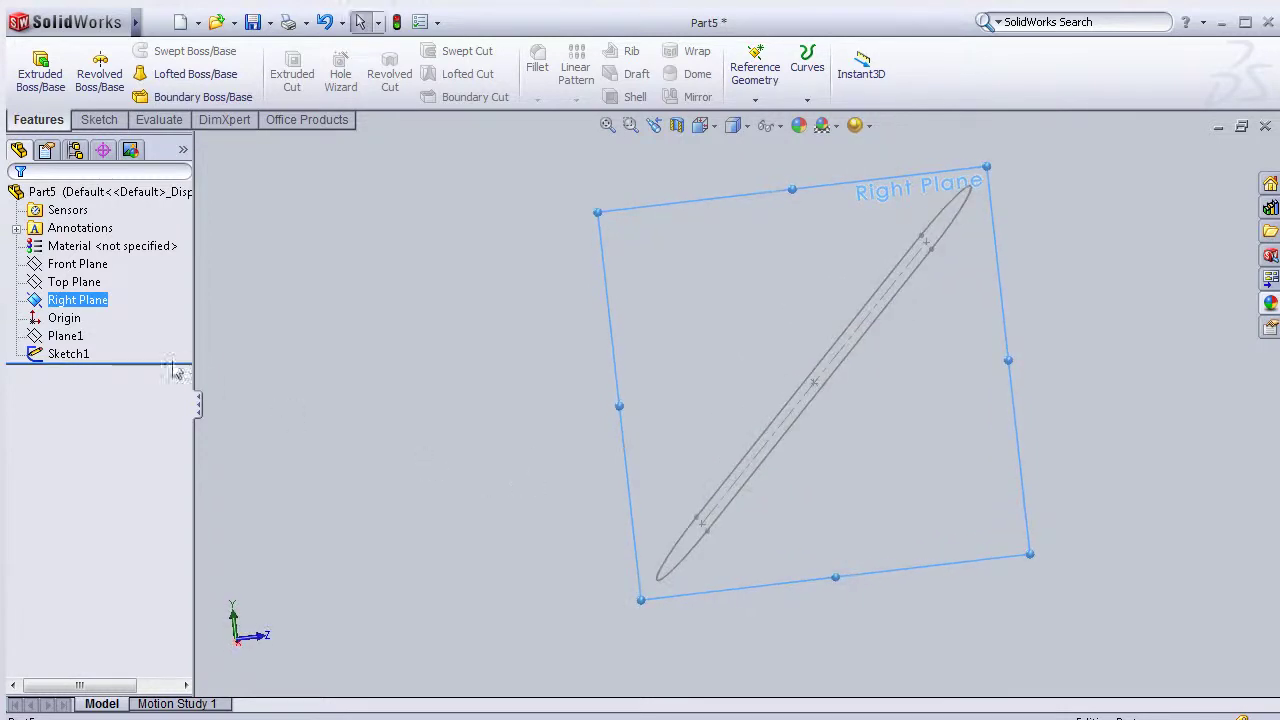
{"action": "left_click", "coordinate": [89, 286]}
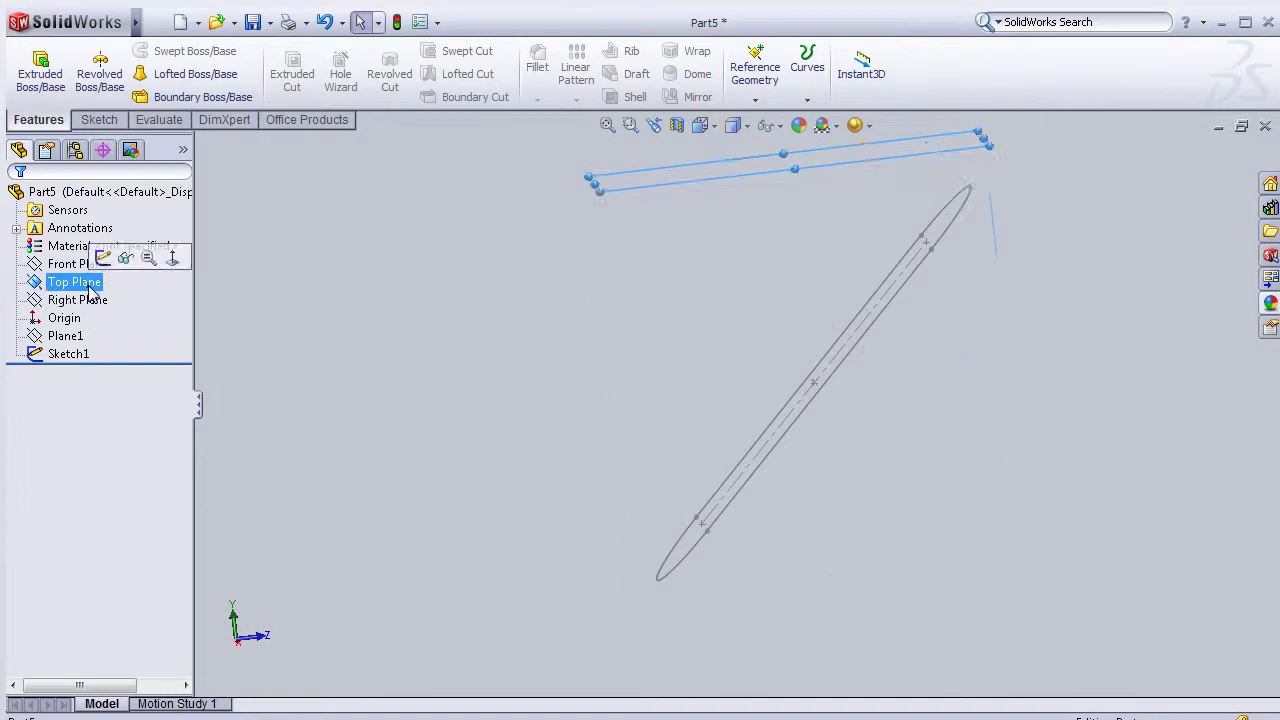
{"action": "left_click", "coordinate": [83, 268]}
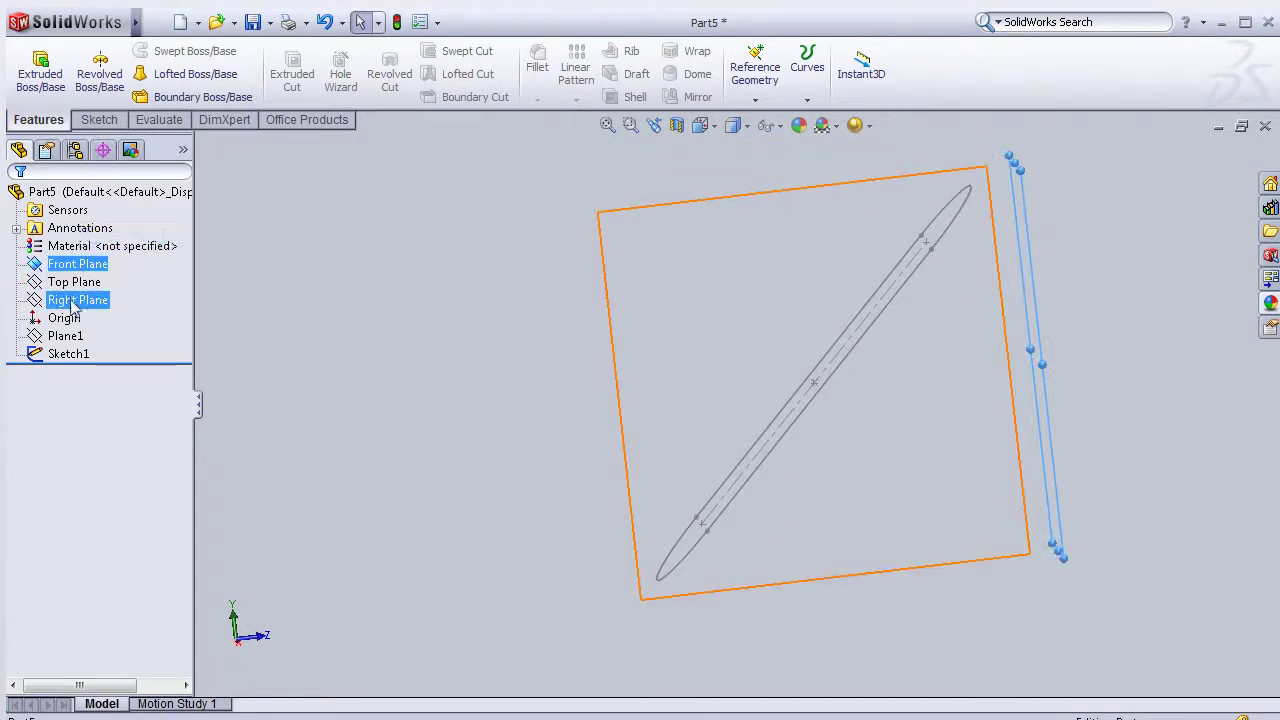
{"action": "left_click", "coordinate": [72, 308]}
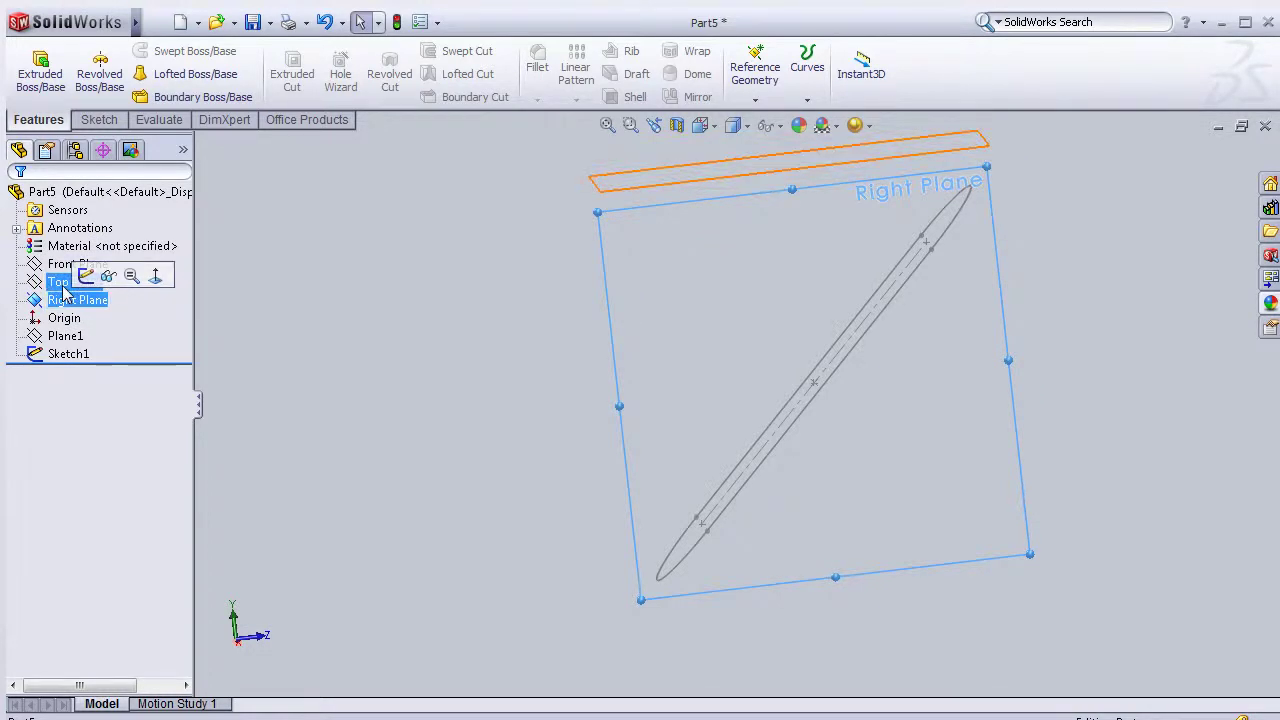
- Sketch on Right Plane in Normal To view, drawing a vertical line up from the slot's end
{"action": "left_click", "coordinate": [87, 278]}
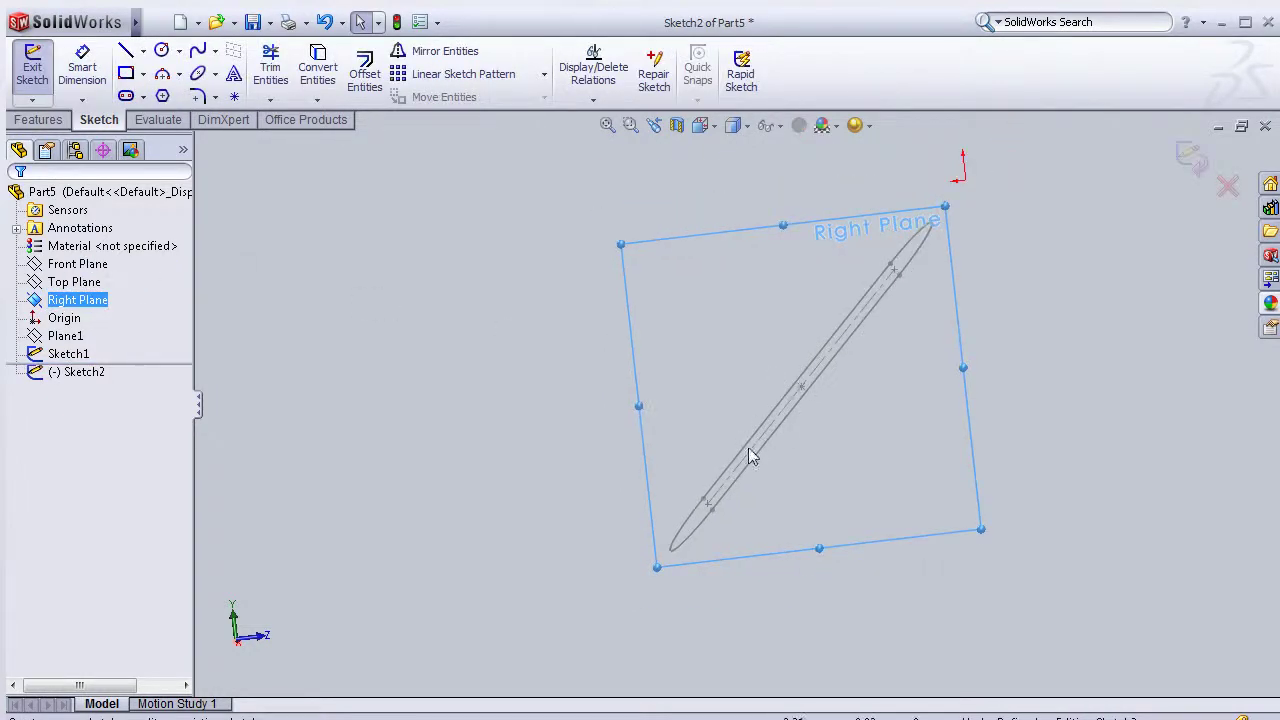
{"action": "key", "text": "space"}
{"action": "double_click", "coordinate": [780, 514]}
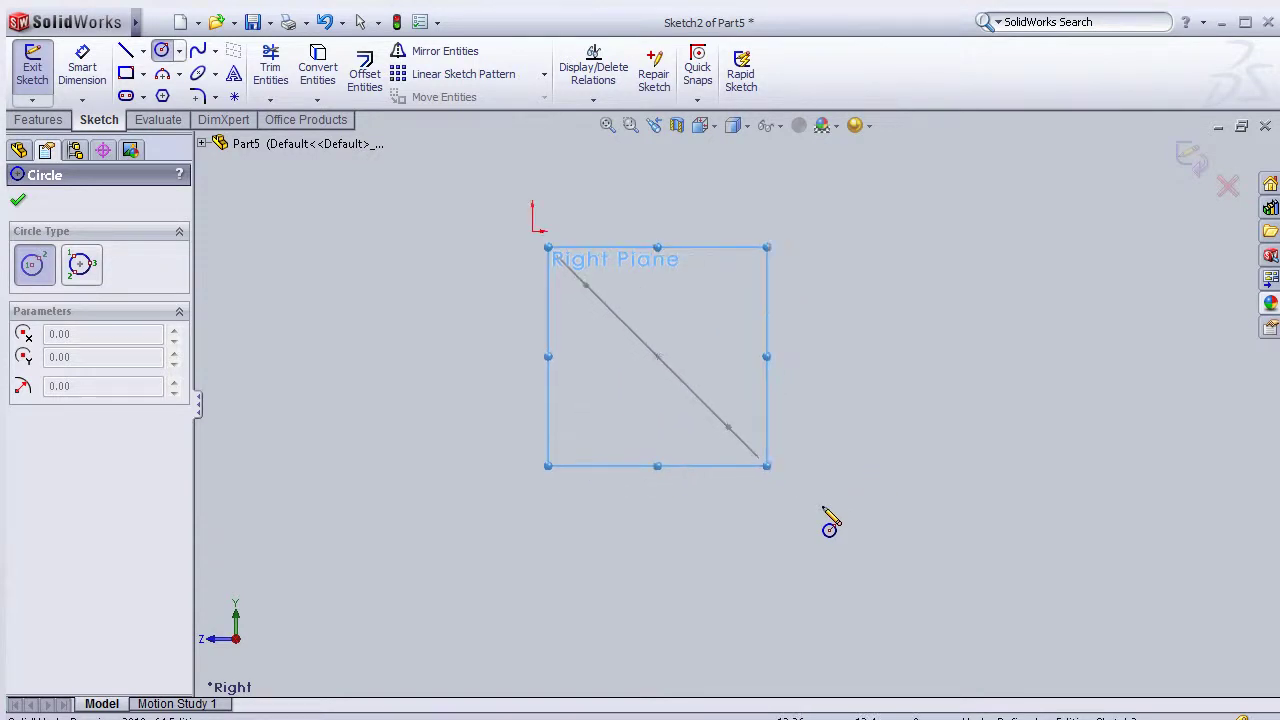
{"action": "key", "text": "Escape"}
{"action": "key", "text": "l"}
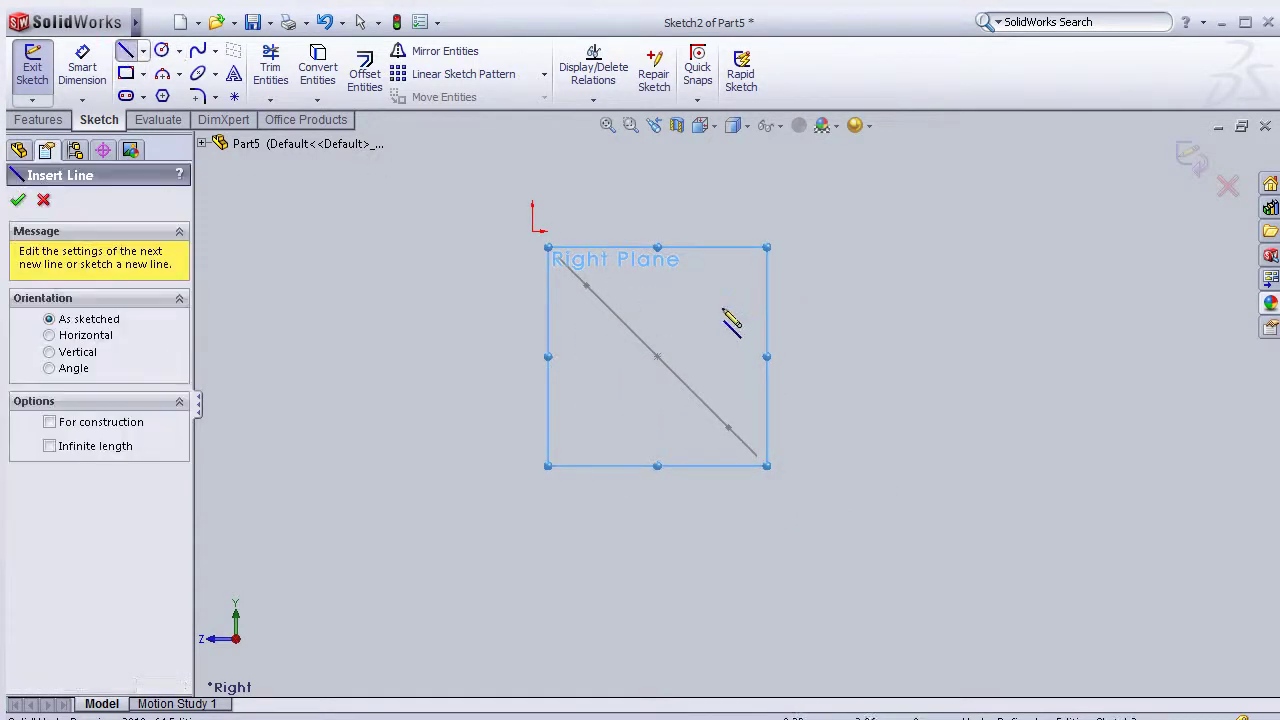
{"action": "scroll", "coordinate": [772, 480], "scroll_direction": "down", "scroll_amount": 4}
{"action": "left_click", "coordinate": [757, 463]}
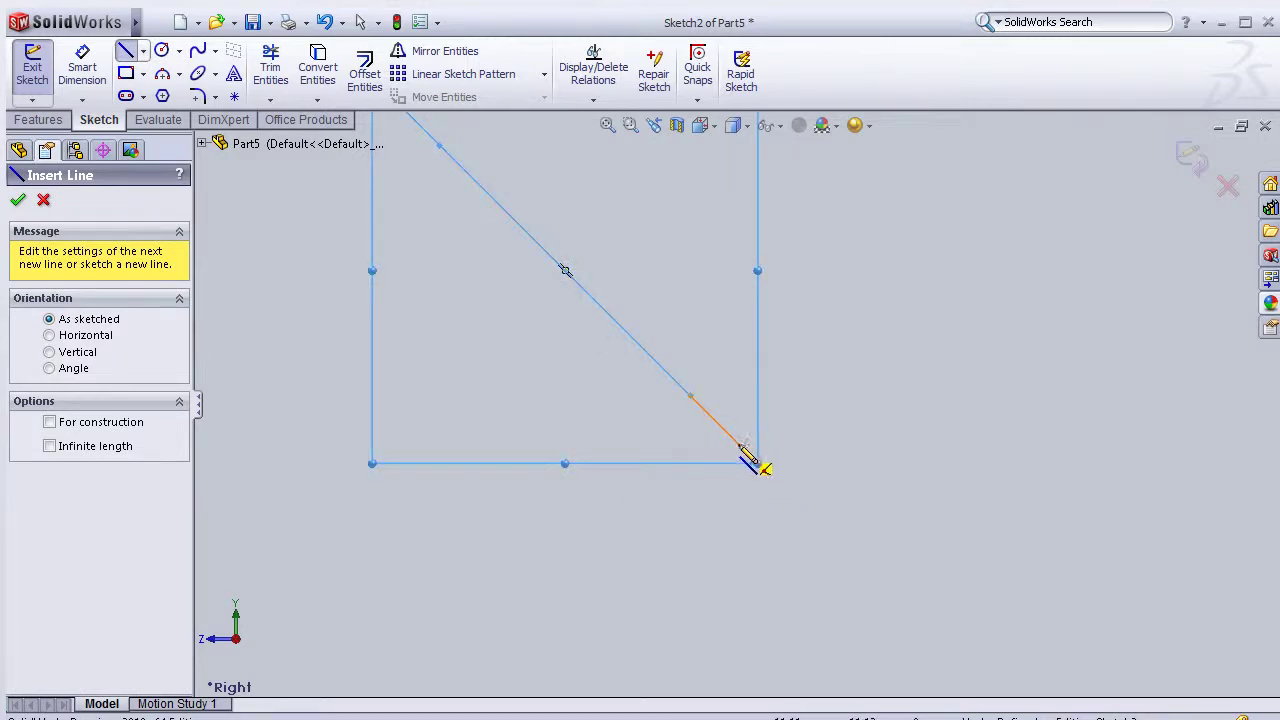
{"action": "left_click", "coordinate": [742, 450]}
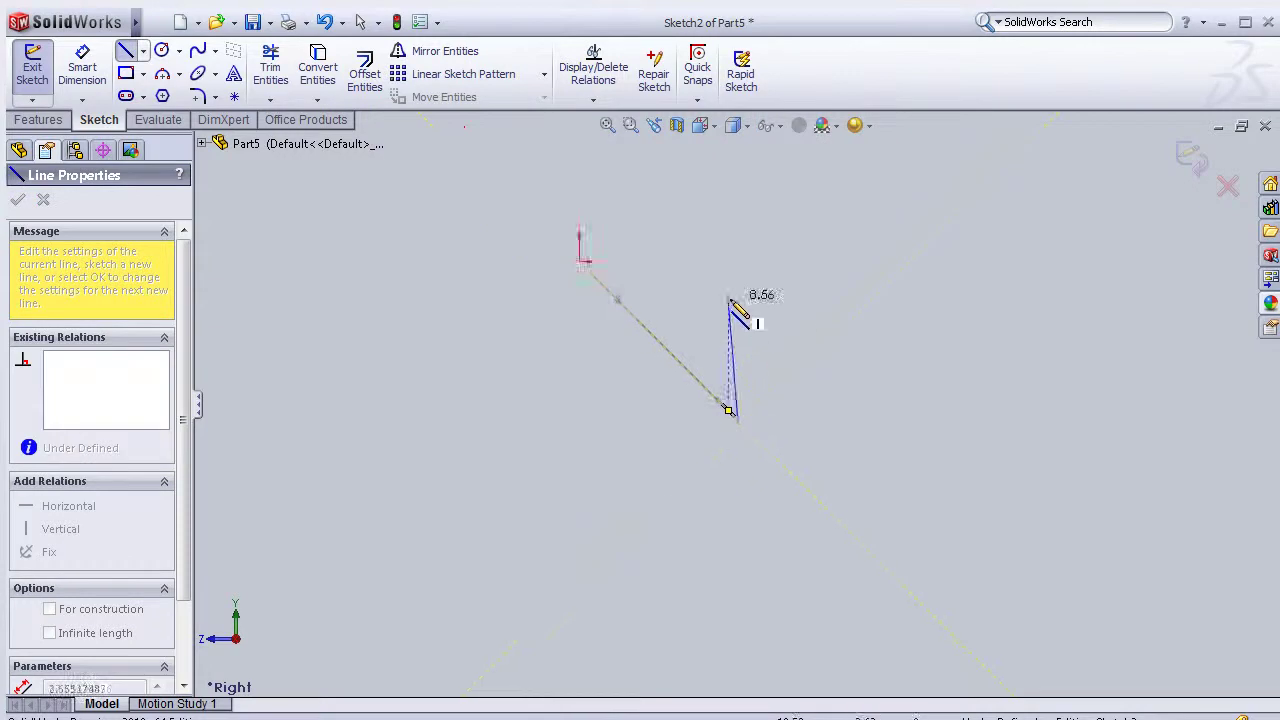
{"action": "left_click", "coordinate": [735, 262]}
- Dimension the vertical line to 50 mm and exit Sketch2
{"action": "left_click", "coordinate": [82, 70]}
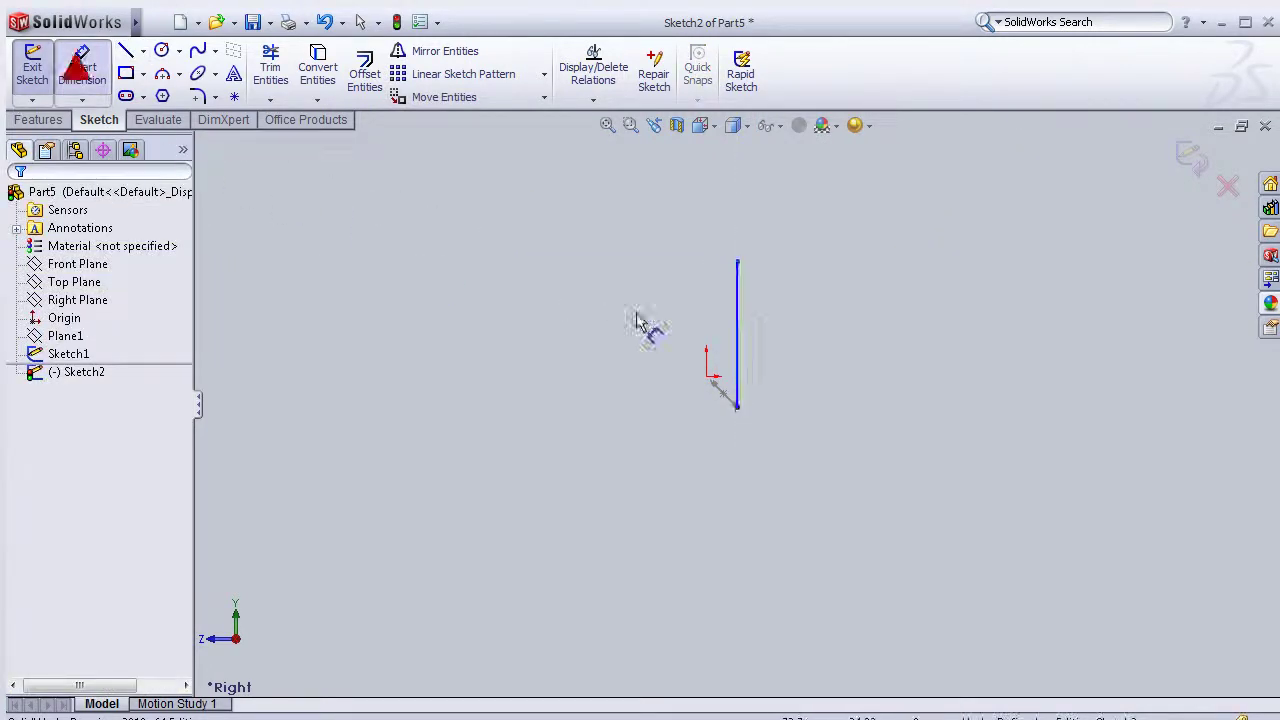
{"action": "left_click", "coordinate": [822, 325]}
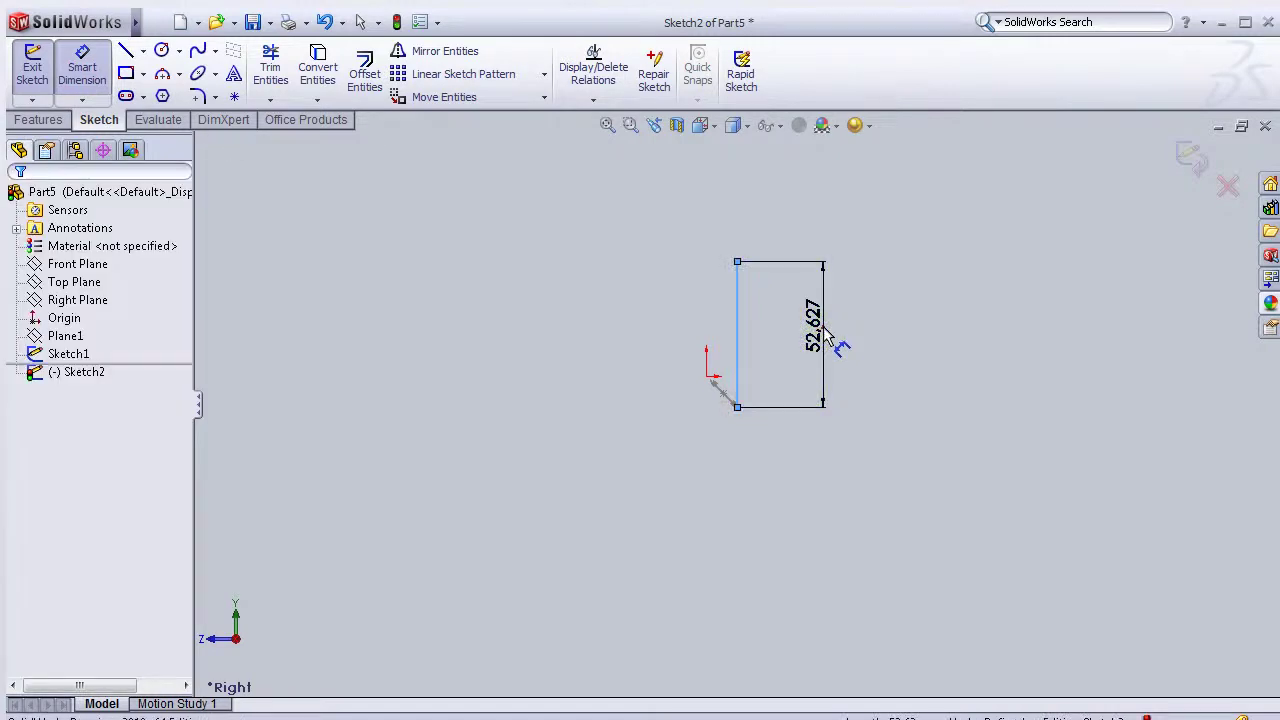
{"action": "left_click", "coordinate": [826, 335]}
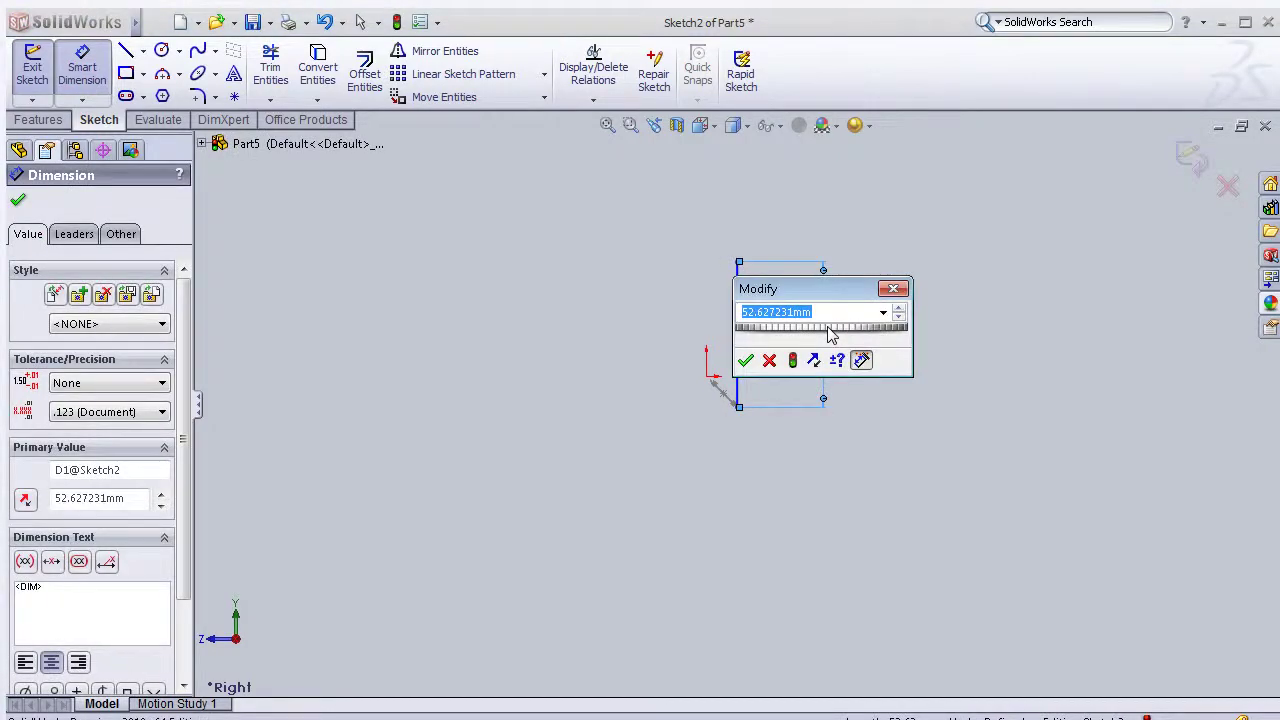
{"action": "type", "text": "50"}
{"action": "left_click", "coordinate": [748, 361]}
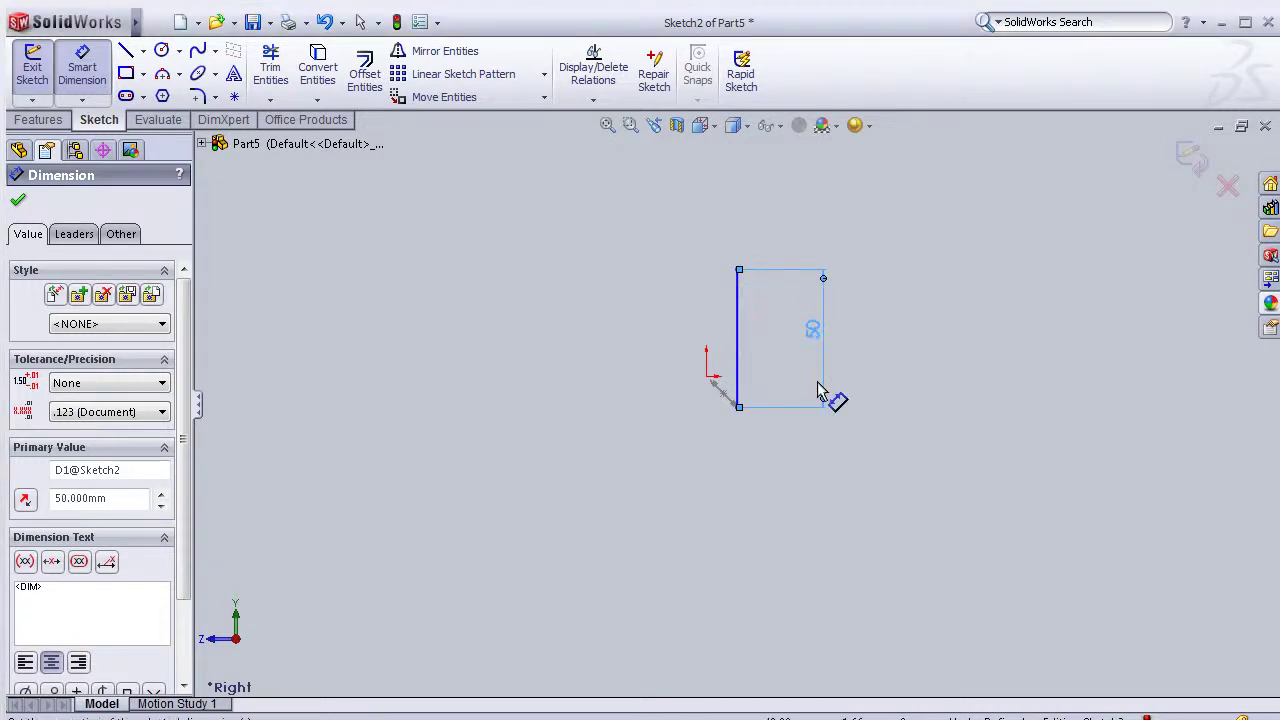
{"action": "left_click", "coordinate": [1190, 160]}
{"action": "mouse_move", "coordinate": [812, 348]}
{"action": "middle_mouse_down"}
{"action": "mouse_move", "coordinate": [586, 437]}
{"action": "mouse_move", "coordinate": [540, 426]}
{"action": "mouse_move", "coordinate": [829, 306]}
{"action": "mouse_move", "coordinate": [756, 338]}
{"action": "mouse_move", "coordinate": [742, 368]}
{"action": "mouse_move", "coordinate": [732, 346]}
{"action": "middle_mouse_up"}
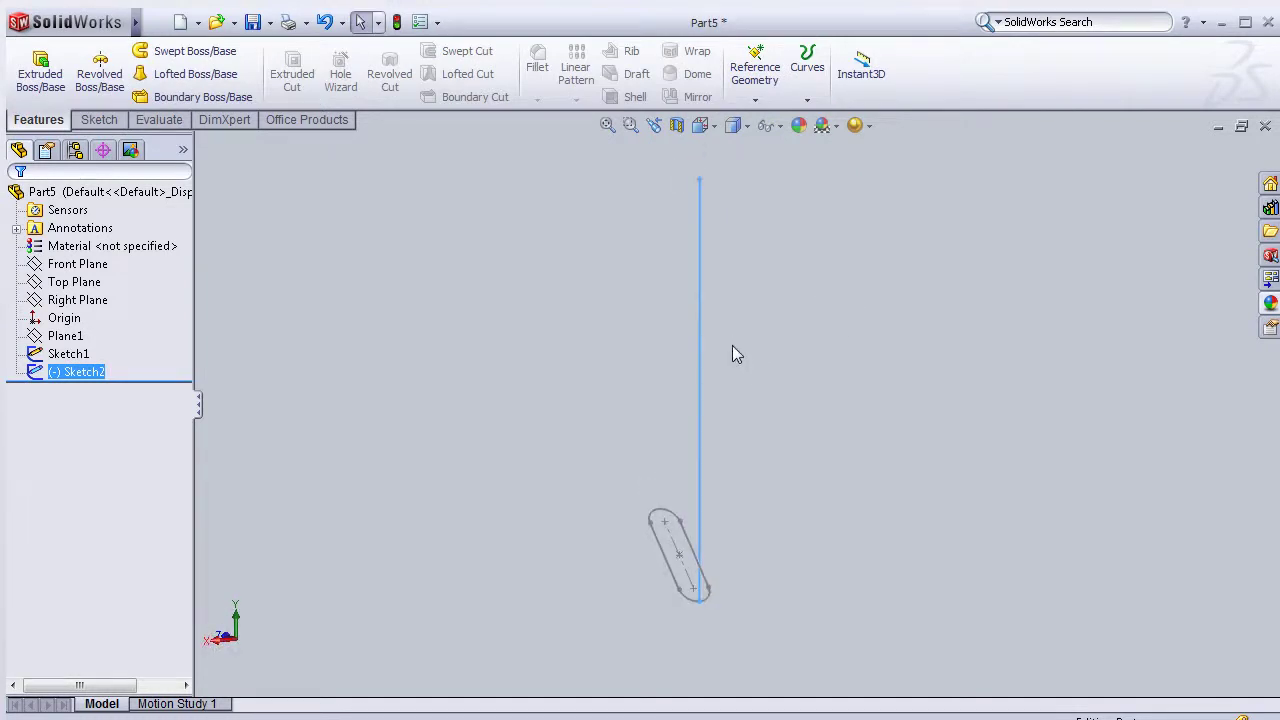
- Start a Swept Boss/Base with Sketch1 as the profile along Sketch2
{"action": "left_click", "coordinate": [185, 55]}
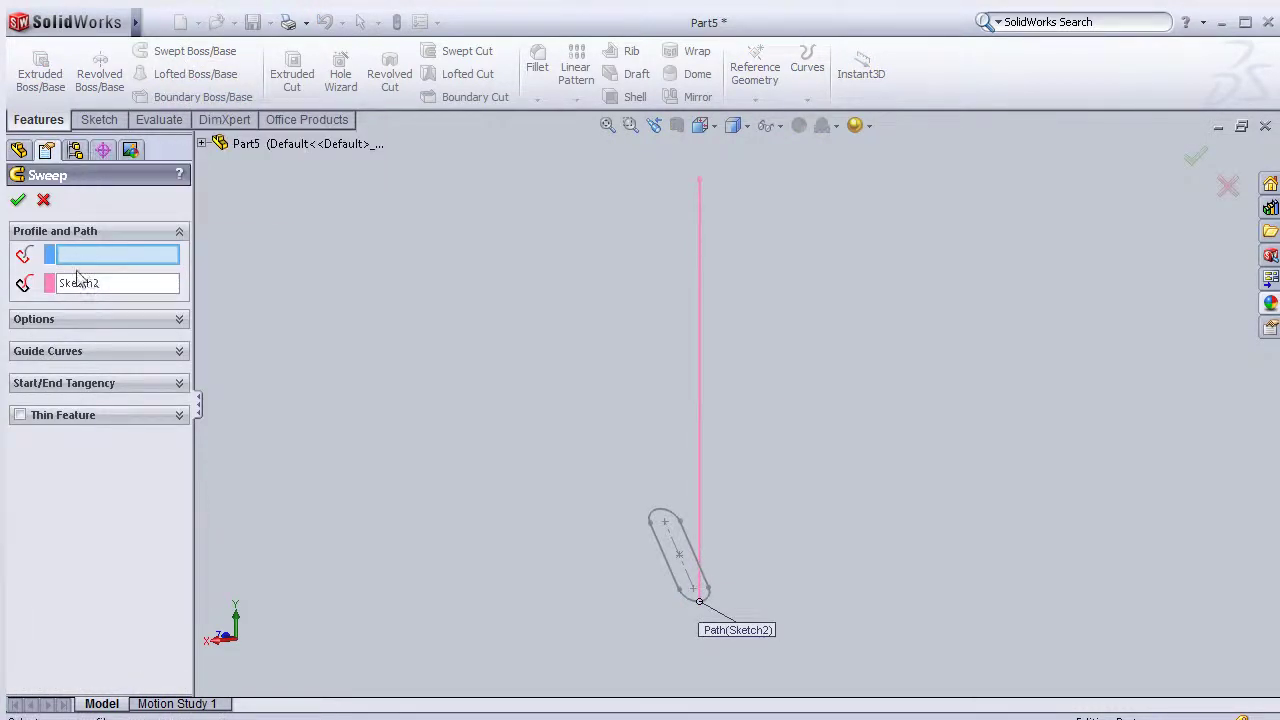
{"action": "left_click", "coordinate": [202, 144]}
{"action": "left_click", "coordinate": [280, 308]}
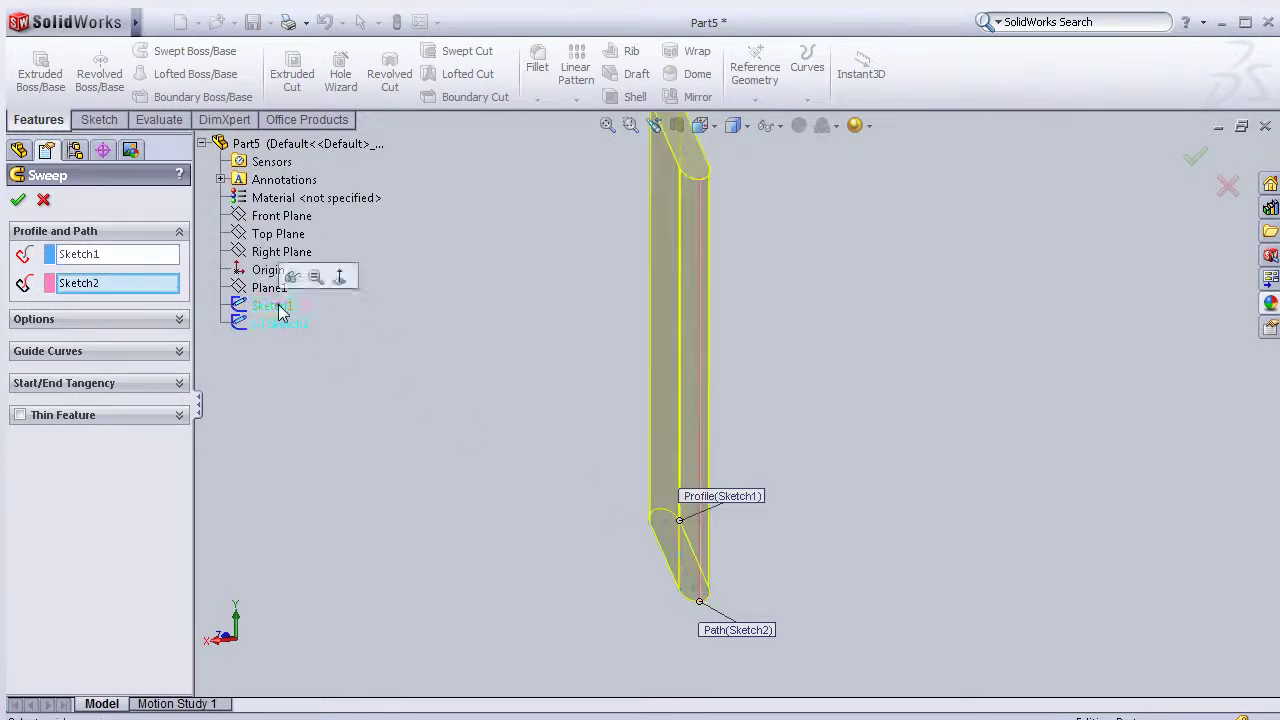
- Set the sweep orientation to Twist Along Path, defined by turns
{"action": "left_click", "coordinate": [107, 322]}
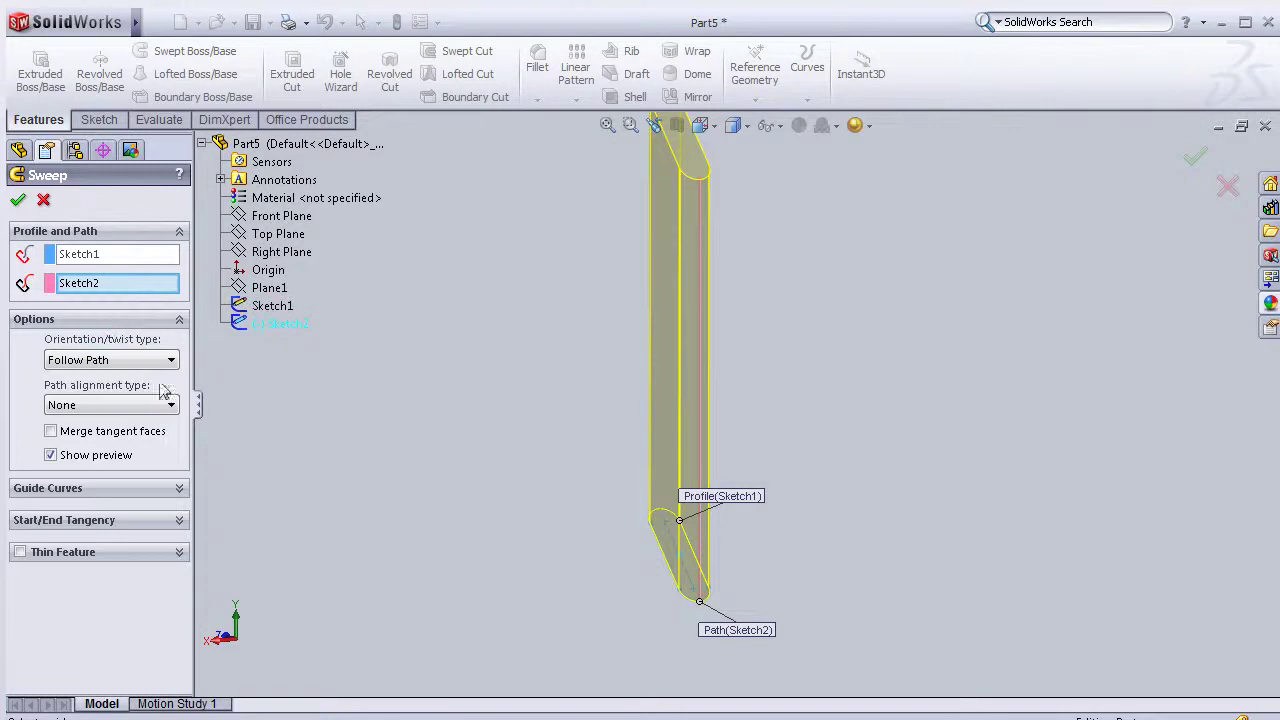
{"action": "left_click", "coordinate": [118, 362]}
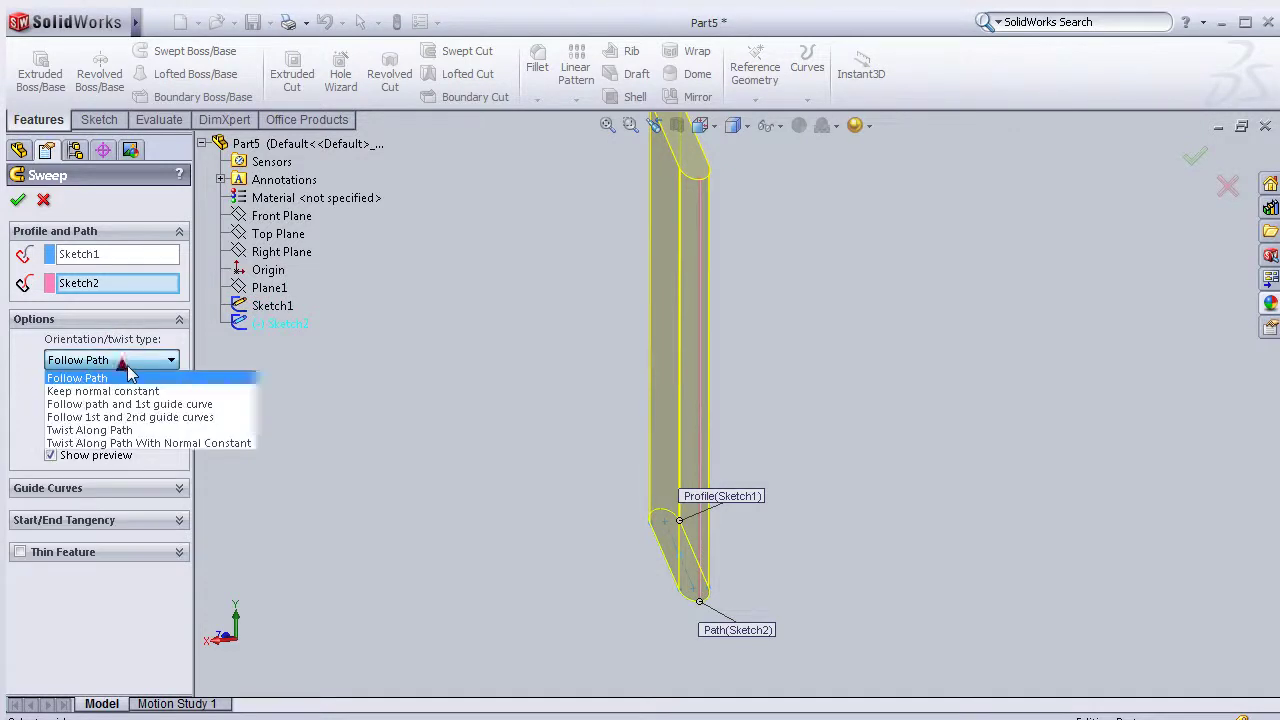
{"action": "left_click", "coordinate": [127, 432]}
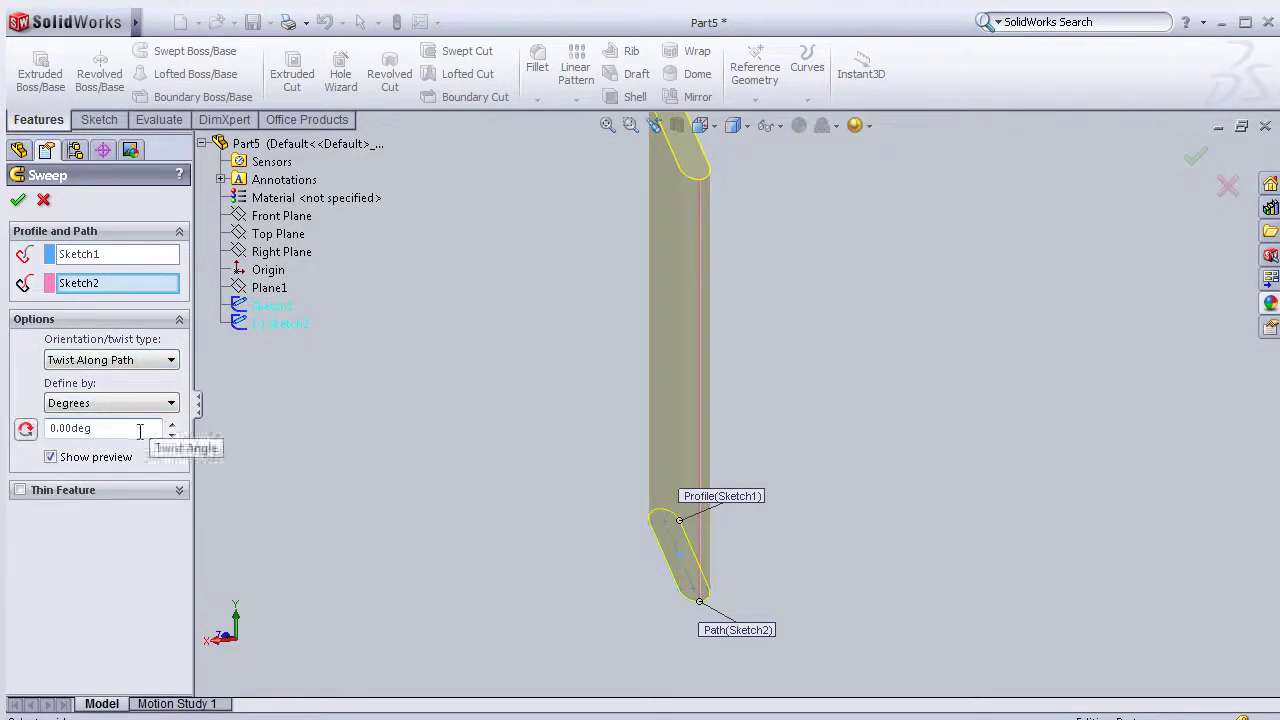
{"action": "left_click", "coordinate": [120, 403]}
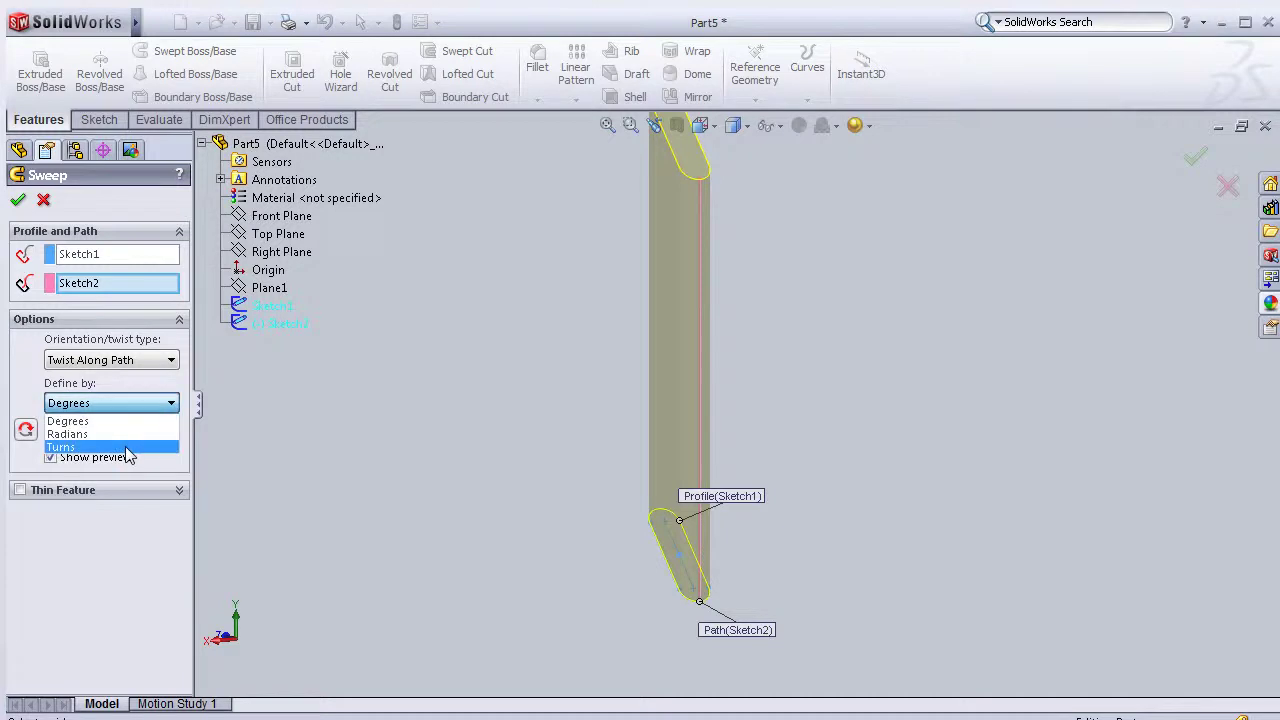
{"action": "left_click", "coordinate": [125, 448]}
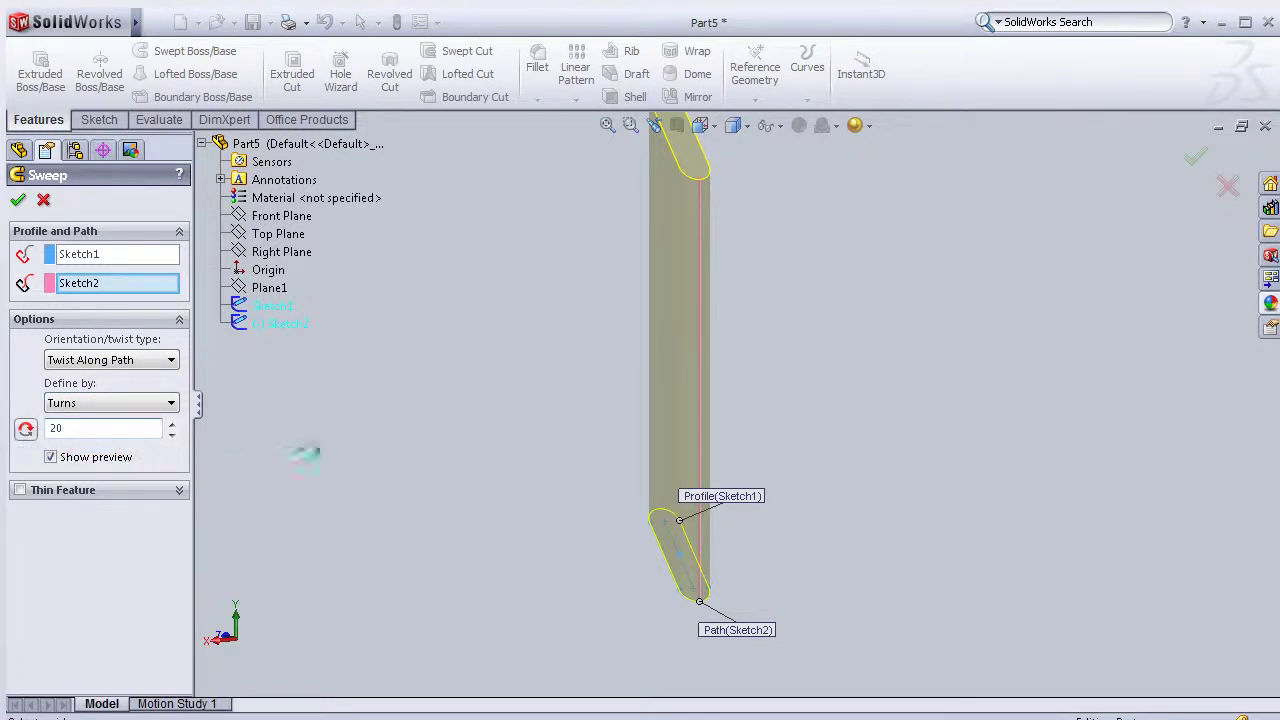
- Apply the twist turns value and orbit the sweep preview to inspect the twist
{"action": "key", "text": "Return"}
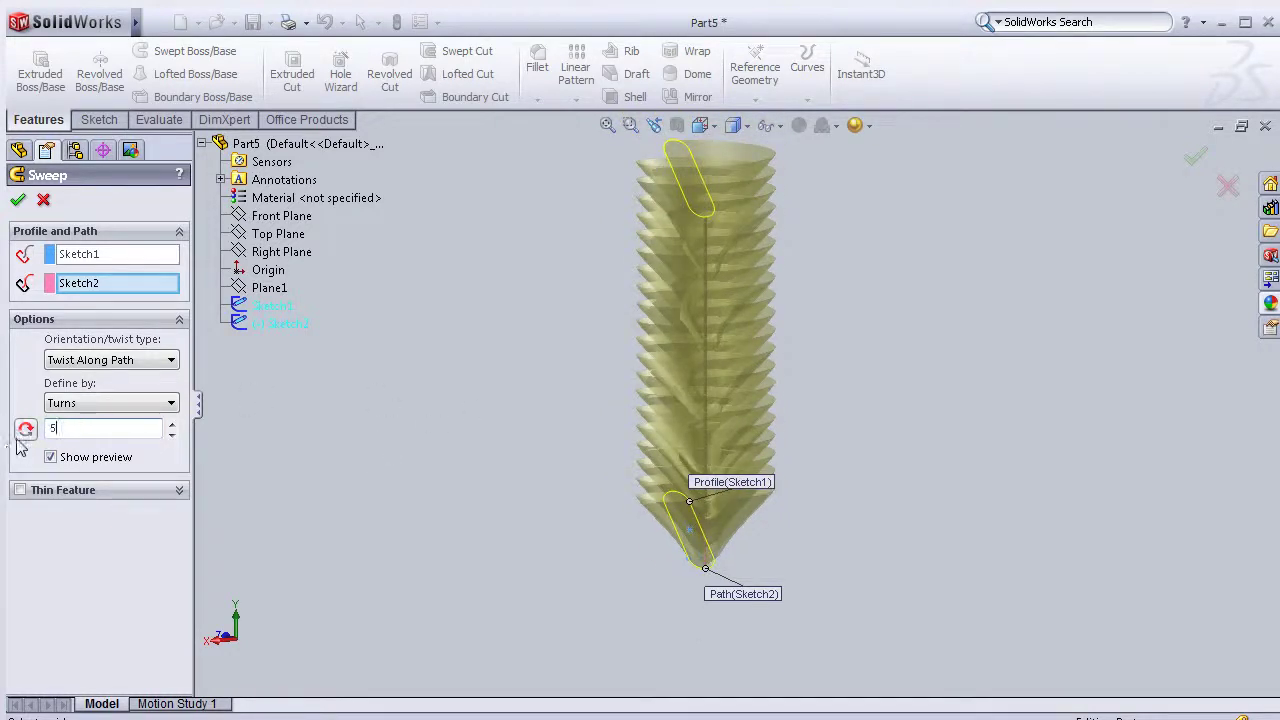
{"action": "mouse_move", "coordinate": [390, 400]}
{"action": "middle_mouse_down"}
{"action": "mouse_move", "coordinate": [51, 470]}
{"action": "mouse_move", "coordinate": [286, 426]}
{"action": "mouse_move", "coordinate": [320, 486]}
{"action": "middle_mouse_up"}
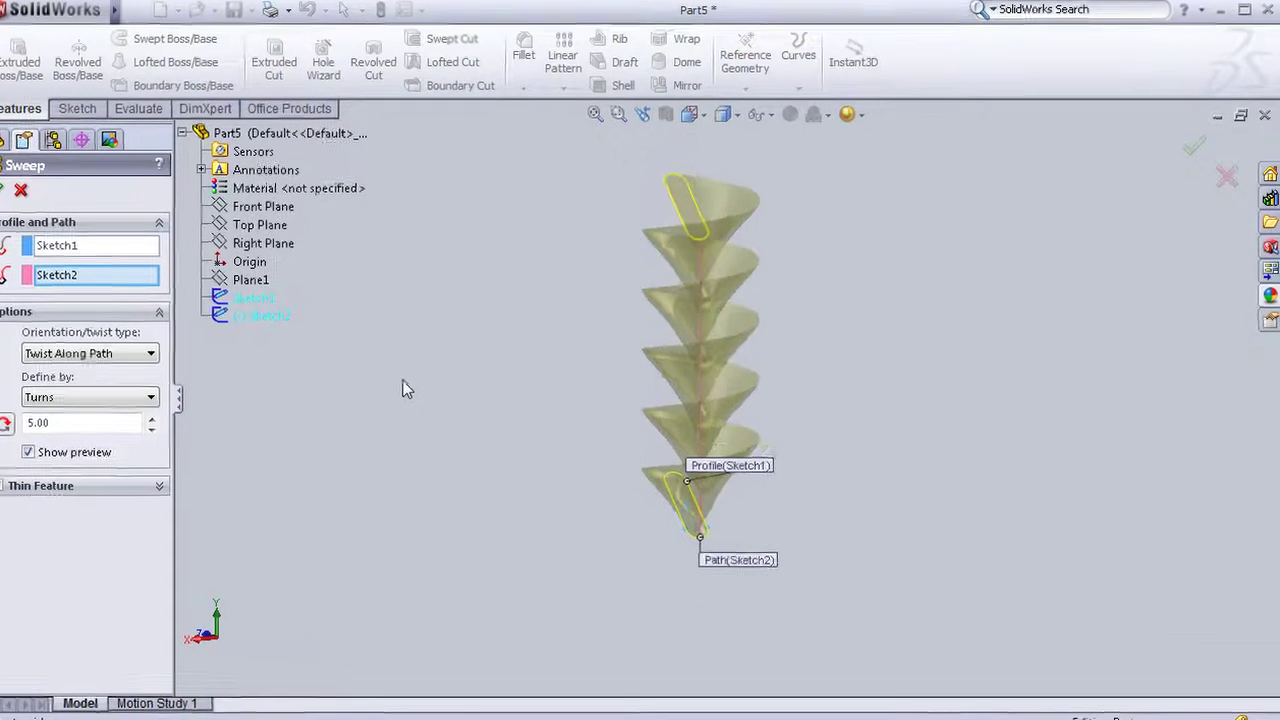
{"action": "mouse_move", "coordinate": [365, 268]}
{"action": "middle_mouse_down"}
{"action": "mouse_move", "coordinate": [340, 363]}
{"action": "mouse_move", "coordinate": [243, 514]}
{"action": "mouse_move", "coordinate": [200, 643]}
{"action": "mouse_move", "coordinate": [227, 646]}
{"action": "middle_mouse_up"}
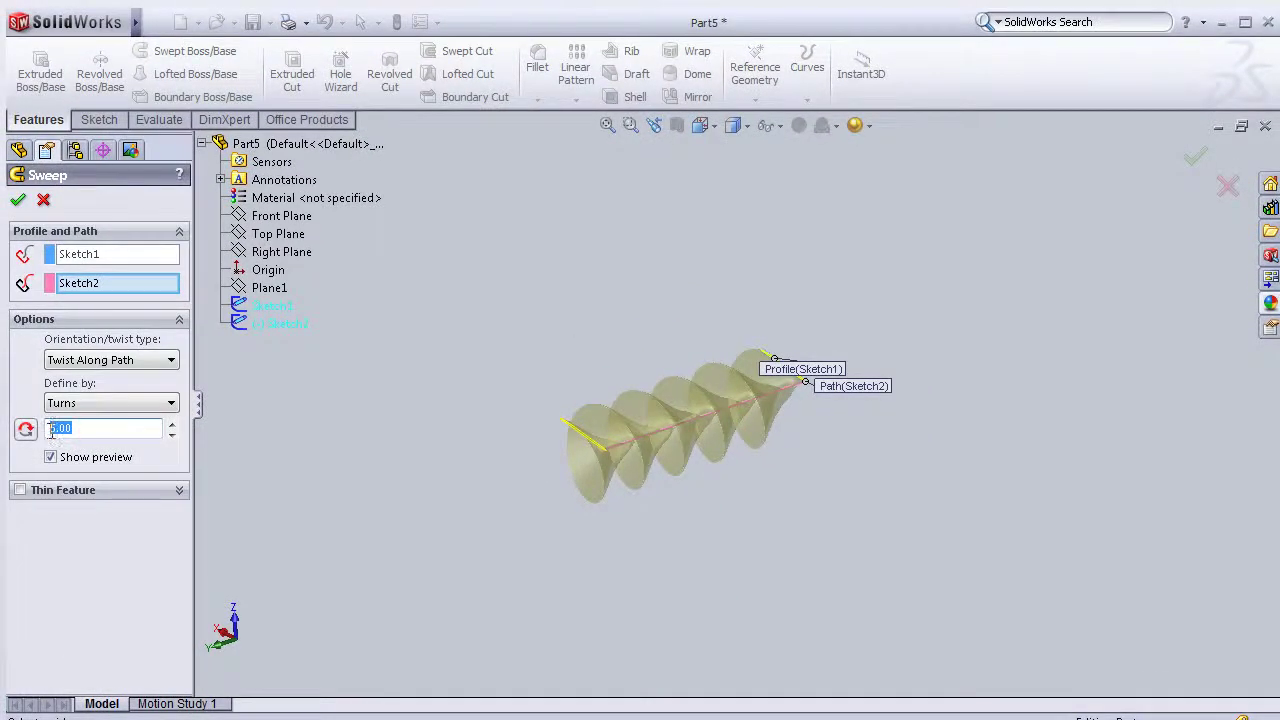
{"action": "type", "text": "6"}
{"action": "middle_click_drag", "start_coordinate": [333, 436], "coordinate": [463, 478]}
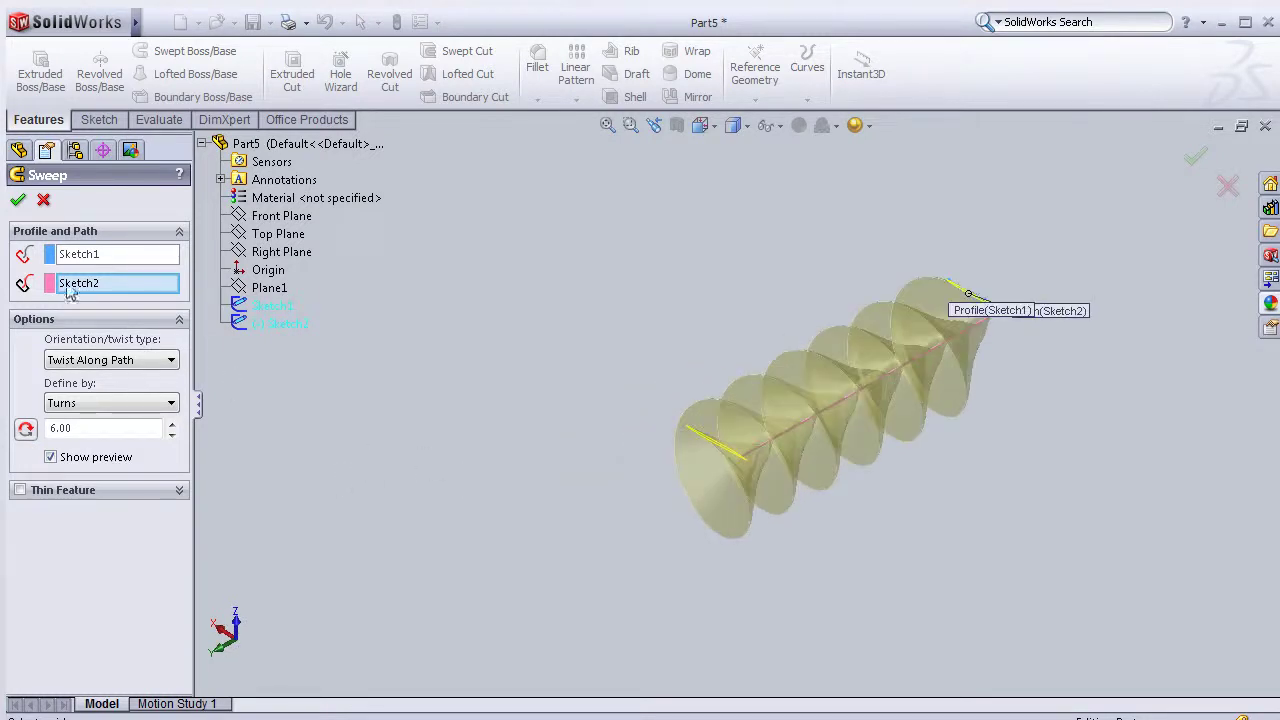
- Accept the sweep to create Sweep1 and view the finished screw-like solid from the side
{"action": "key", "text": "Return"}
{"action": "middle_click_drag", "start_coordinate": [843, 451], "coordinate": [506, 336]}
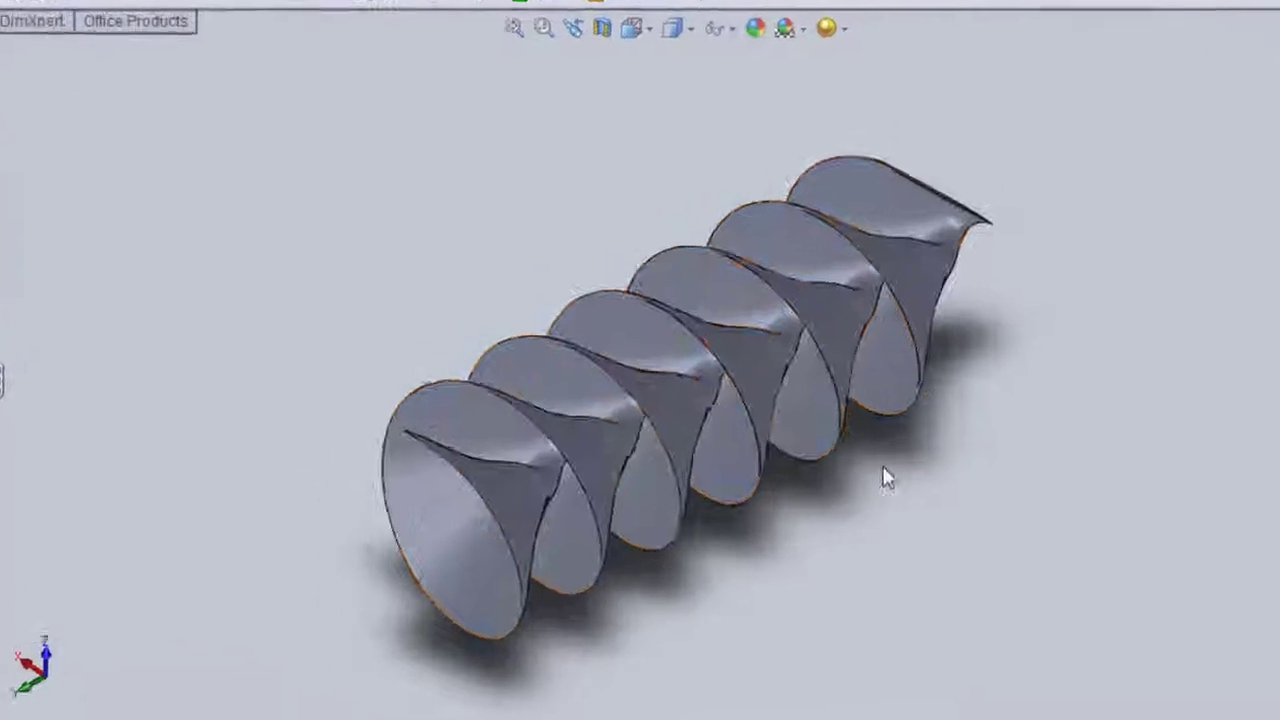
{"action": "mouse_move", "coordinate": [880, 471]}
{"action": "middle_mouse_down"}
{"action": "mouse_move", "coordinate": [549, 557]}
{"action": "mouse_move", "coordinate": [460, 641]}
{"action": "mouse_move", "coordinate": [591, 660]}
{"action": "mouse_move", "coordinate": [749, 463]}
{"action": "mouse_move", "coordinate": [834, 394]}
{"action": "mouse_move", "coordinate": [750, 386]}
{"action": "mouse_move", "coordinate": [731, 486]}
{"action": "mouse_move", "coordinate": [623, 537]}
{"action": "mouse_move", "coordinate": [423, 560]}
{"action": "mouse_move", "coordinate": [600, 271]}
{"action": "mouse_move", "coordinate": [474, 186]}
{"action": "mouse_move", "coordinate": [490, 335]}
{"action": "mouse_move", "coordinate": [774, 106]}
{"action": "mouse_move", "coordinate": [686, 123]}
{"action": "mouse_move", "coordinate": [643, 100]}
{"action": "mouse_move", "coordinate": [672, 115]}
{"action": "middle_mouse_up"}
{"action": "scroll", "coordinate": [743, 132], "scroll_direction": "up", "scroll_amount": 2}
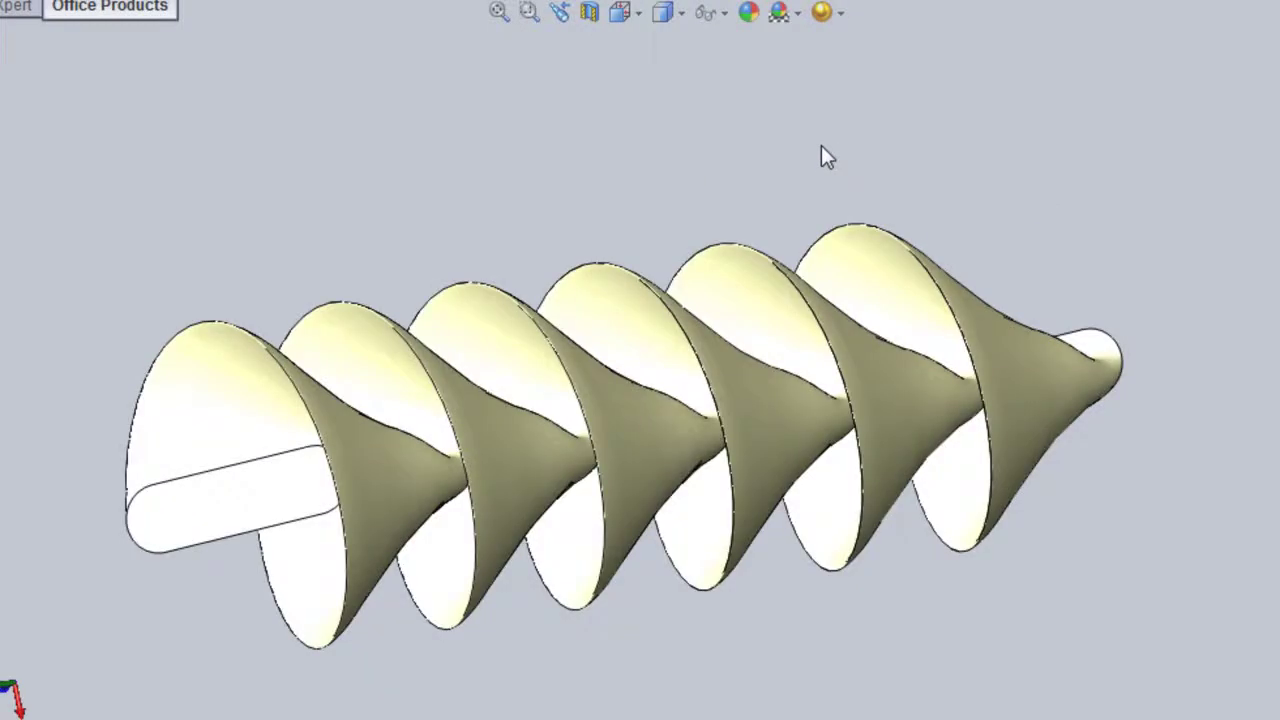
{"action": "middle_click_drag", "start_coordinate": [810, 147], "coordinate": [777, 149]}
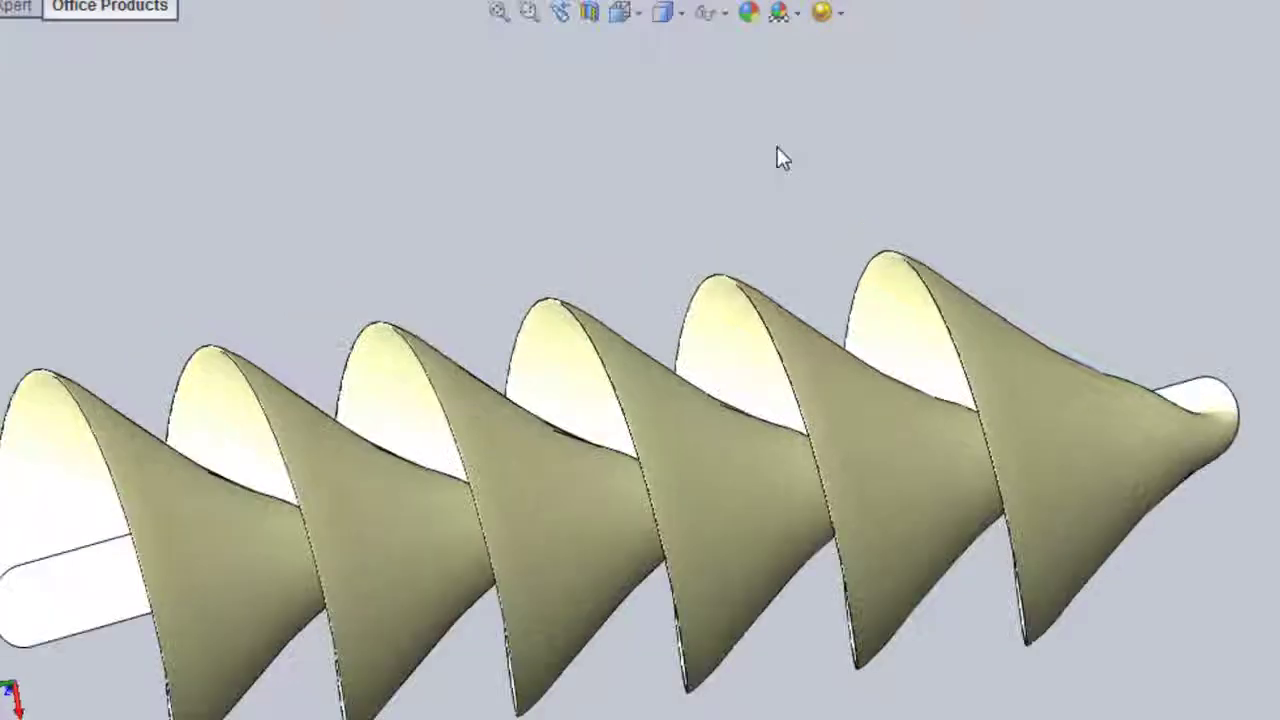